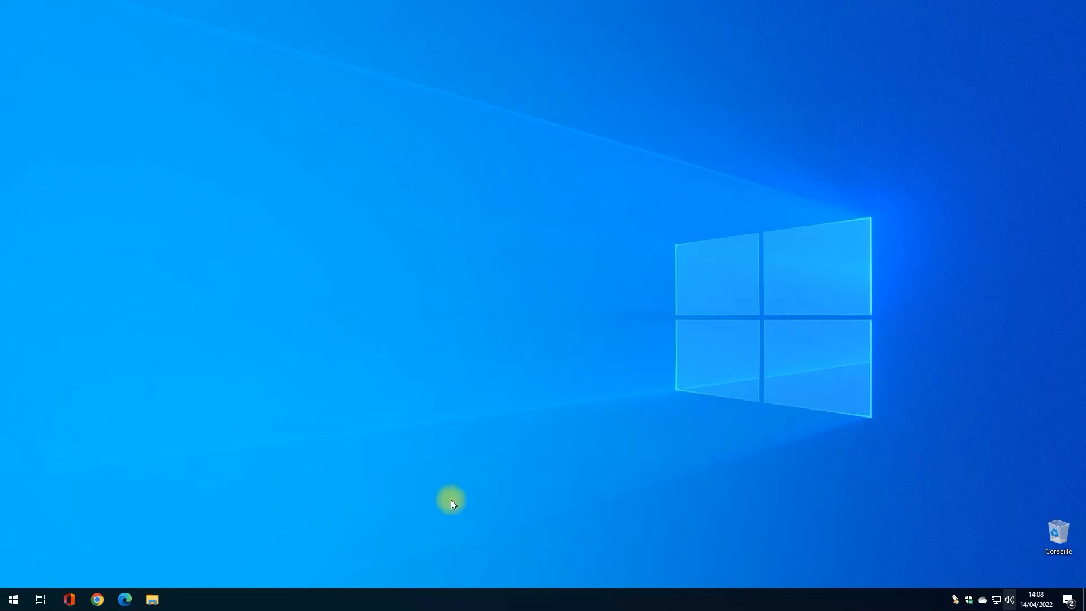
Open Chrome, search Google for "voicein", and open the VoiceIn extension's page on the Chrome Web Store
click(98, 598)
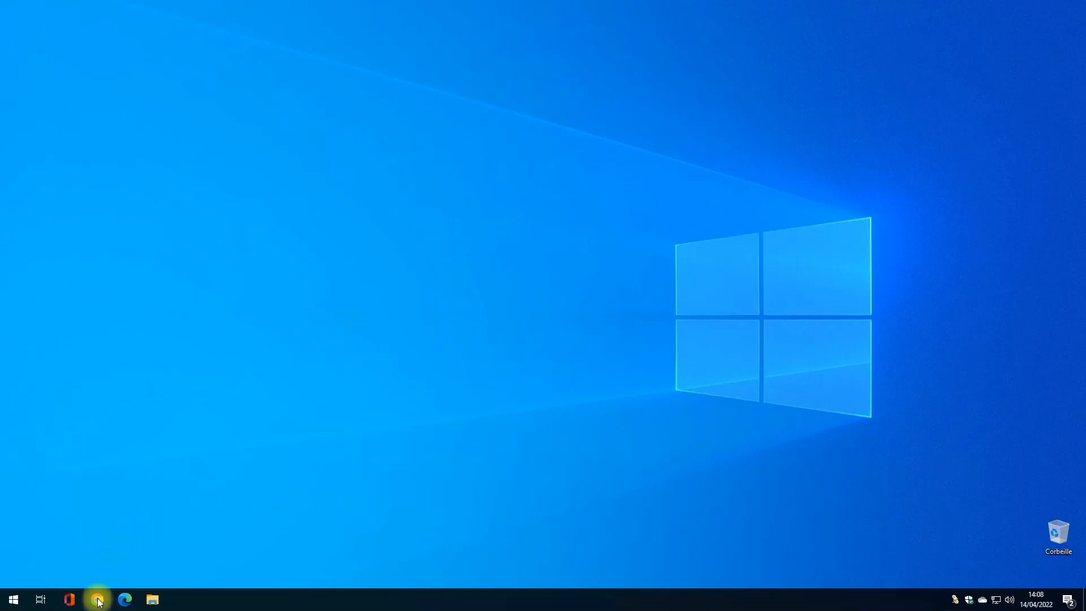
click(500, 236)
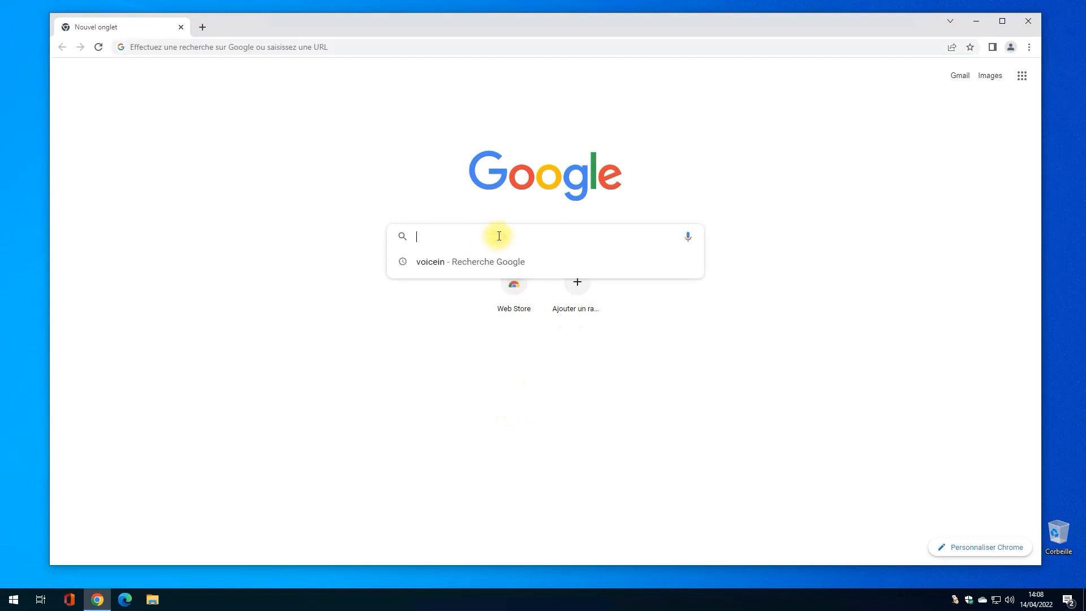
text(voicein)
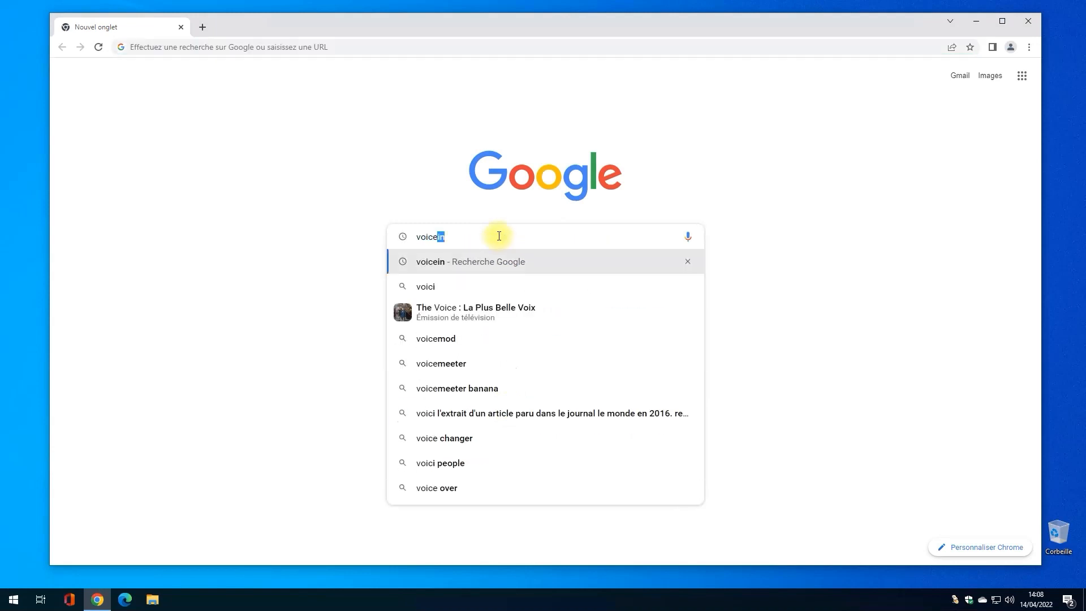
key(Return)
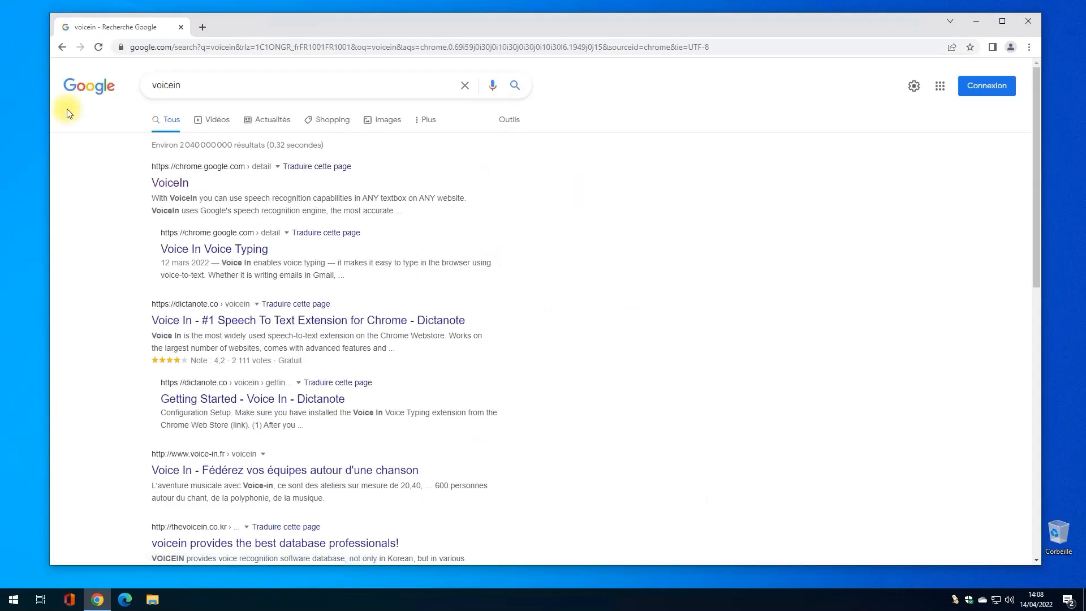
click(186, 191)
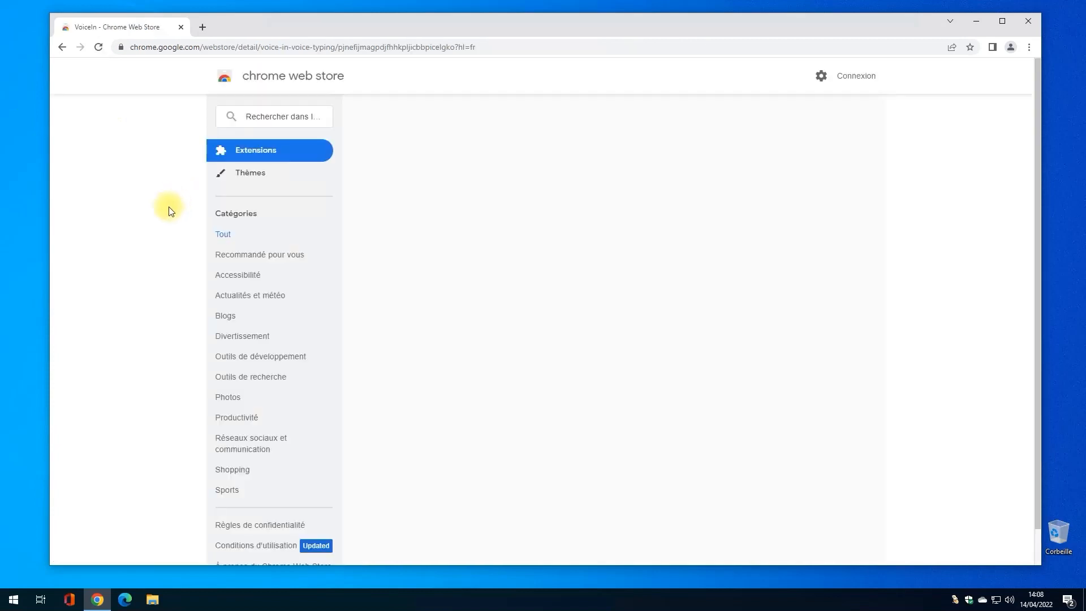
Add the VoiceIn extension to Chrome and pin it beside the address bar
click(784, 158)
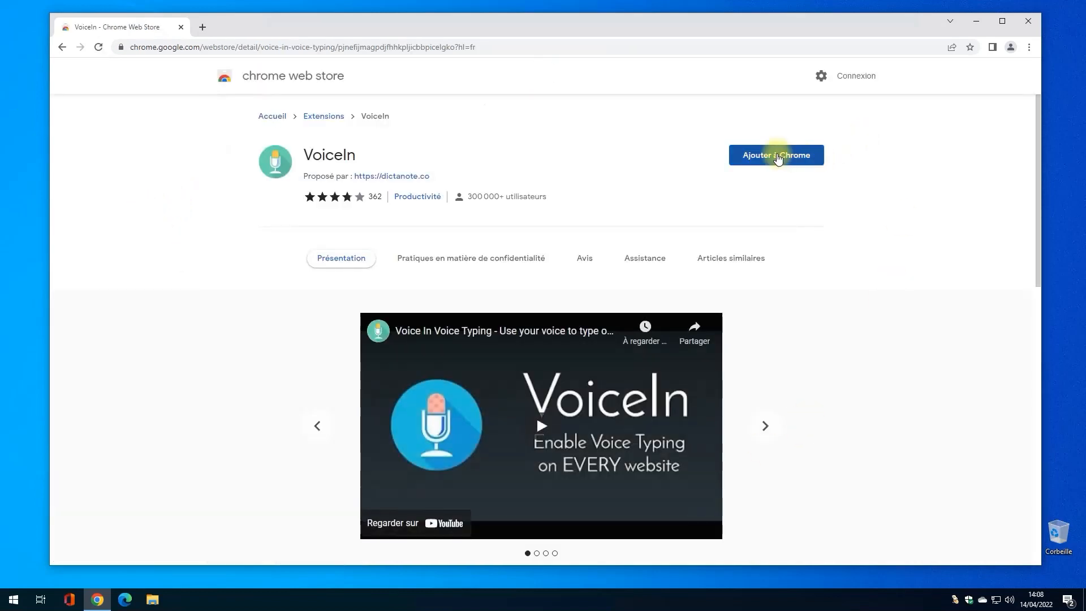
click(577, 157)
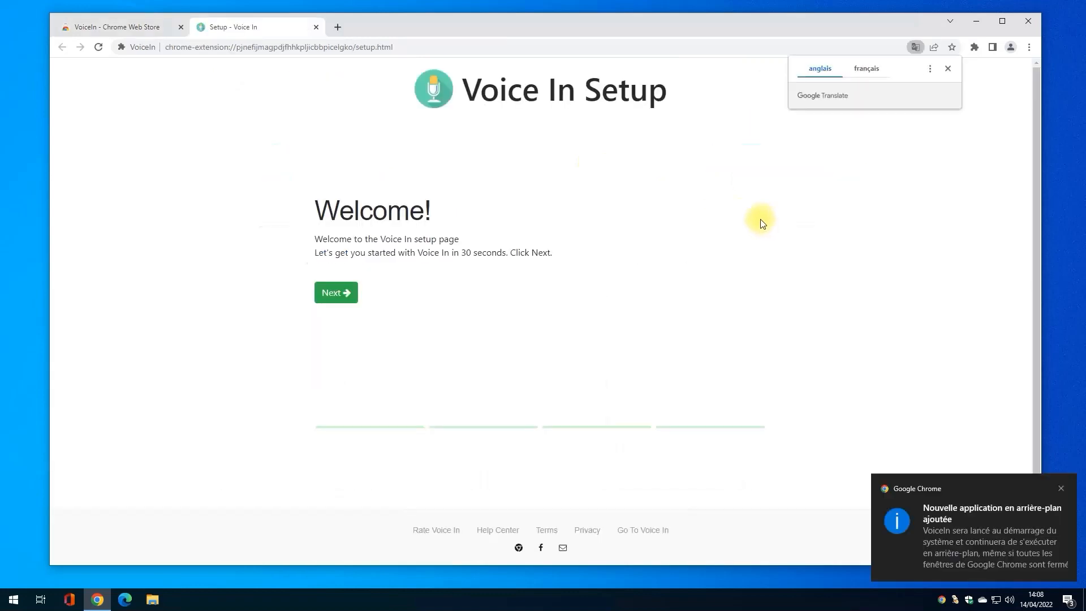
click(974, 48)
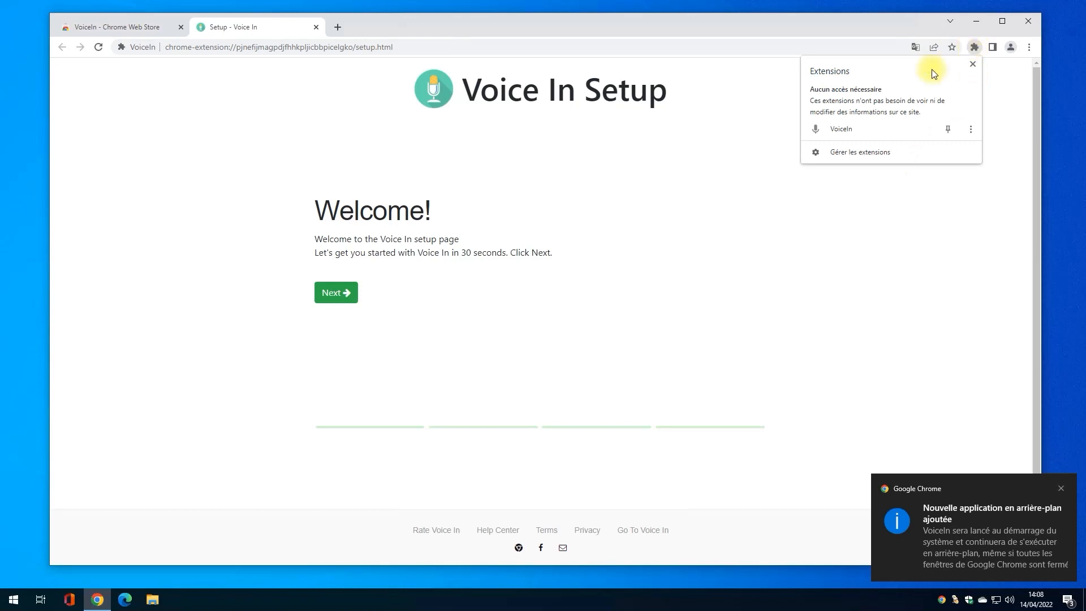
click(949, 130)
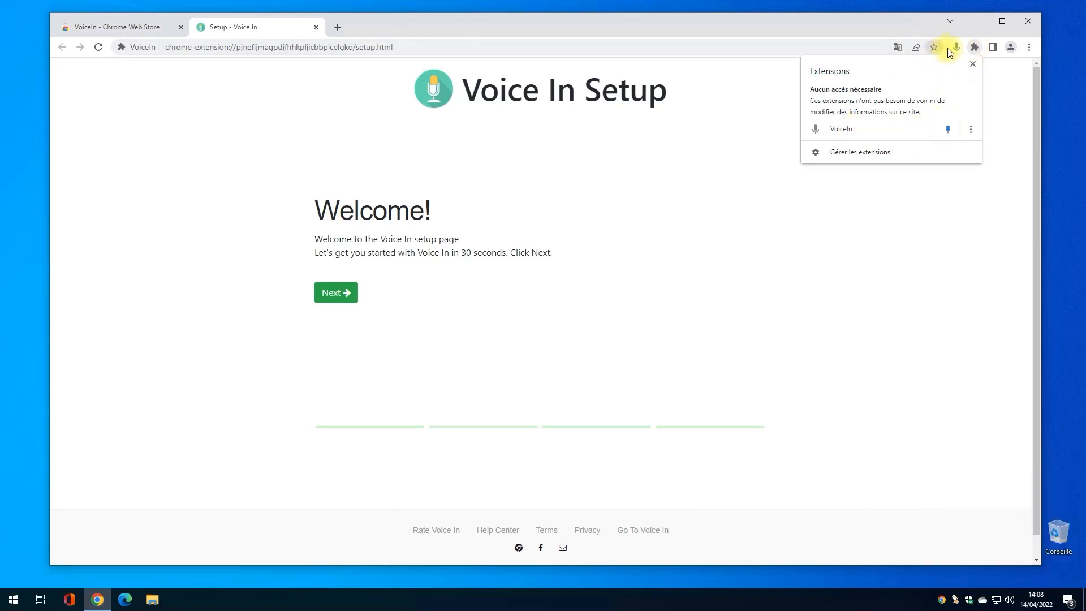
click(894, 215)
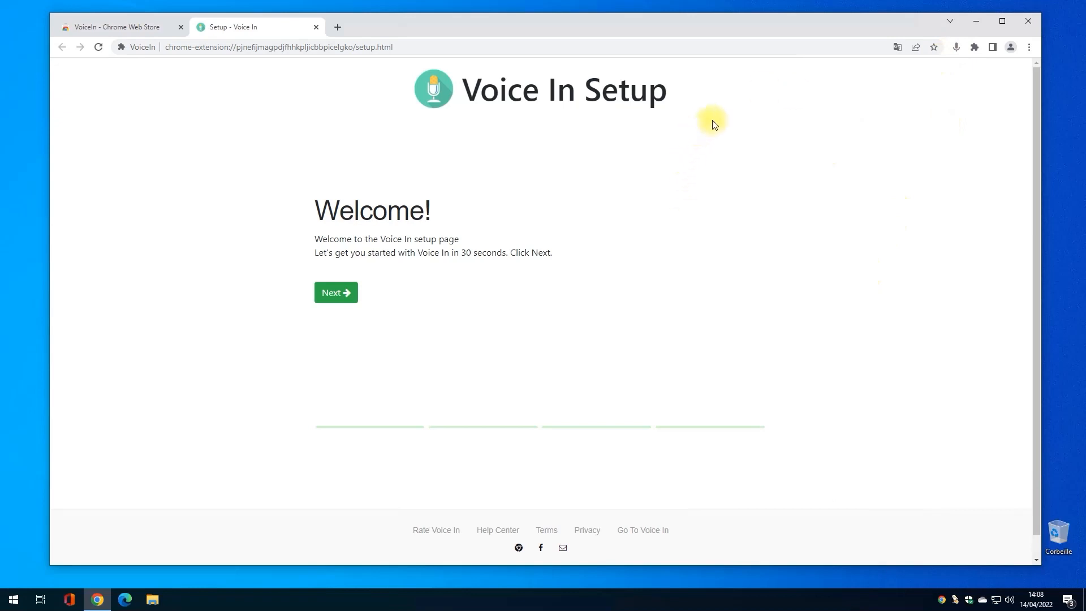
Search Google for "oTranscribe" in a new tab and open the otranscribe.com site
click(338, 29)
click(564, 239)
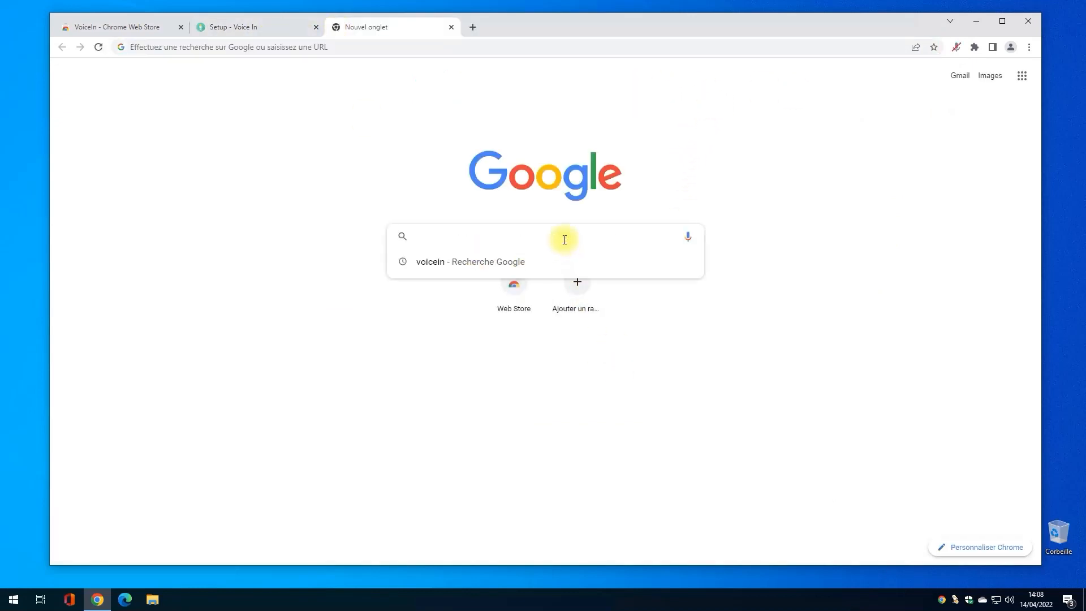
text(oTranscribe)
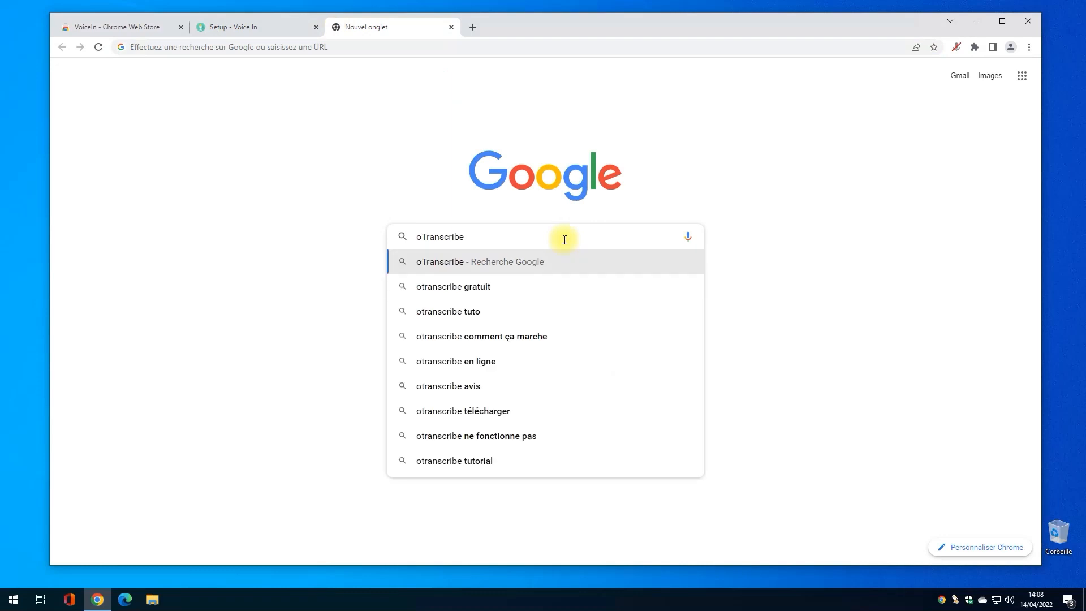
key(Return)
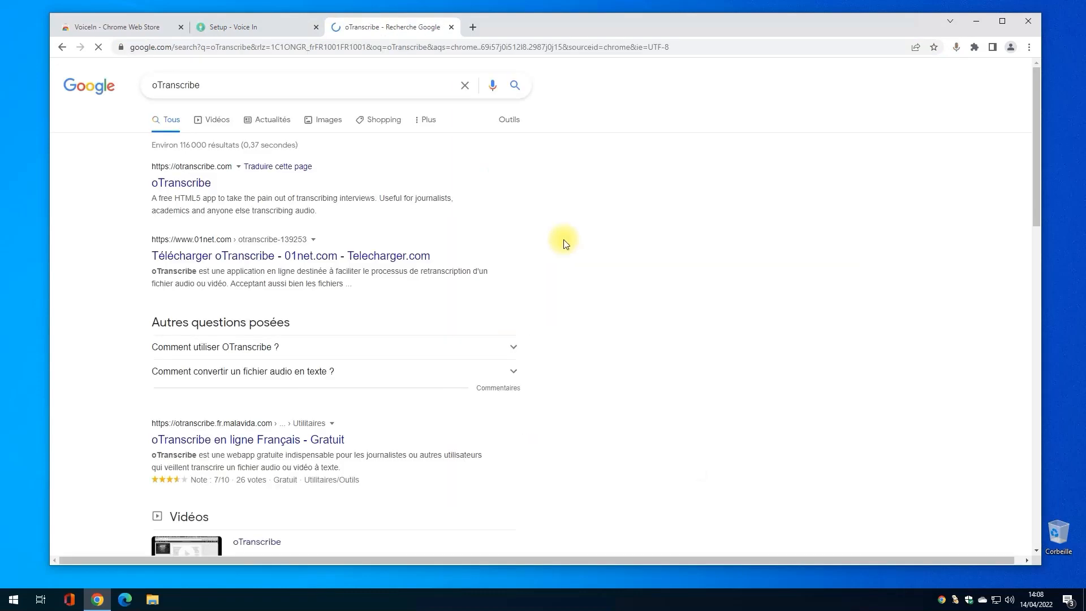
click(181, 183)
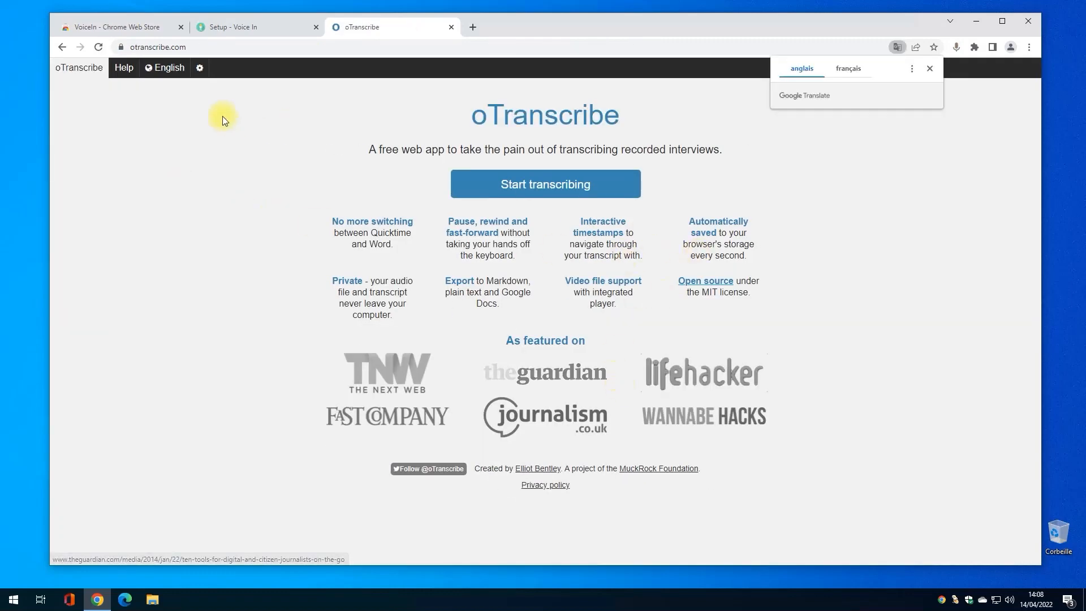
Switch the oTranscribe site language to Français and start a transcription
click(171, 69)
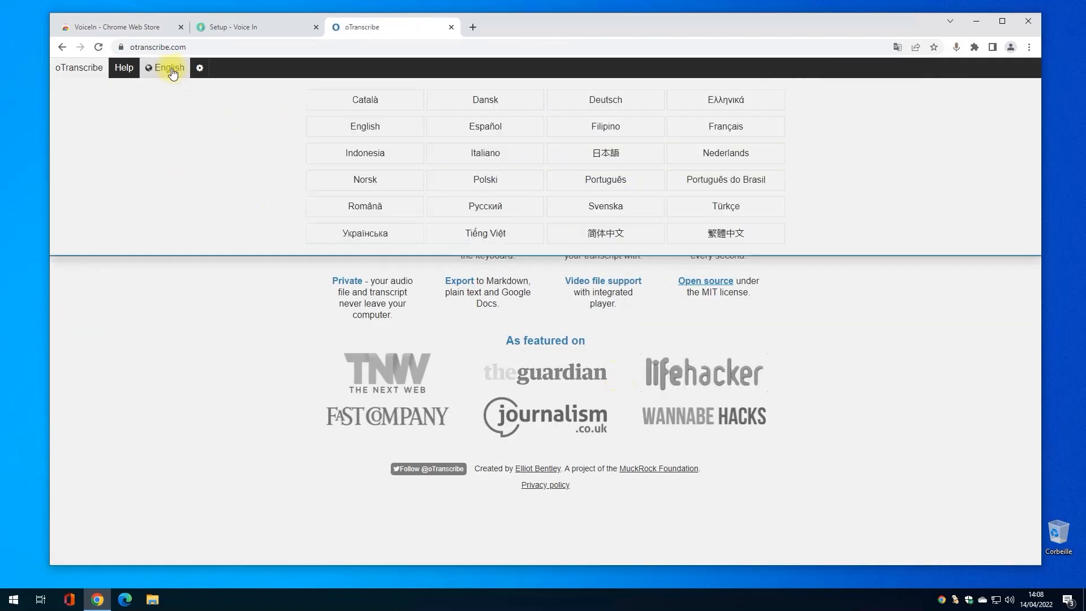
click(724, 128)
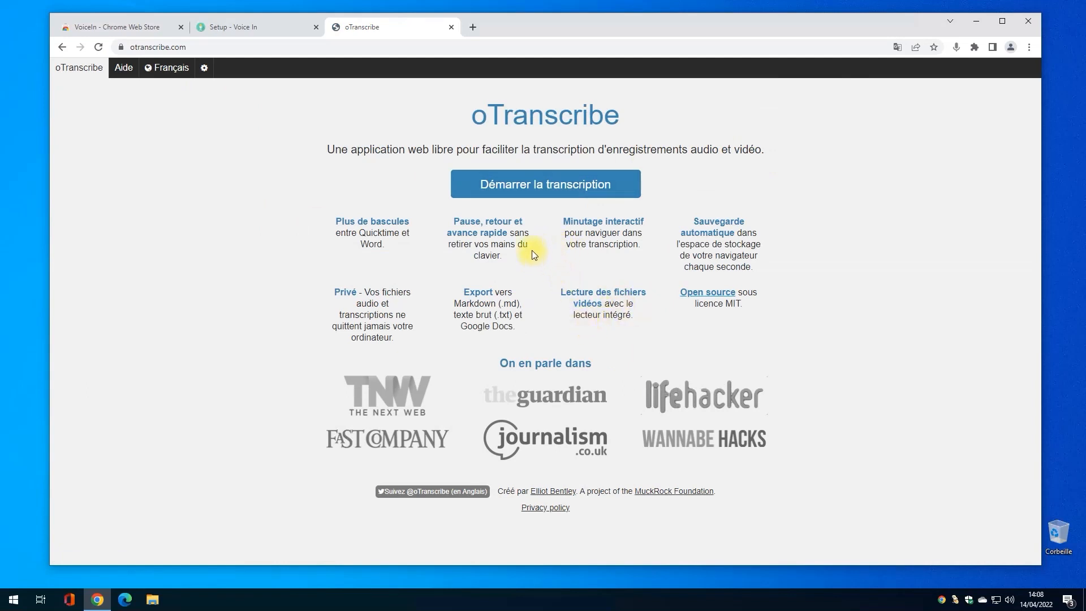
click(553, 191)
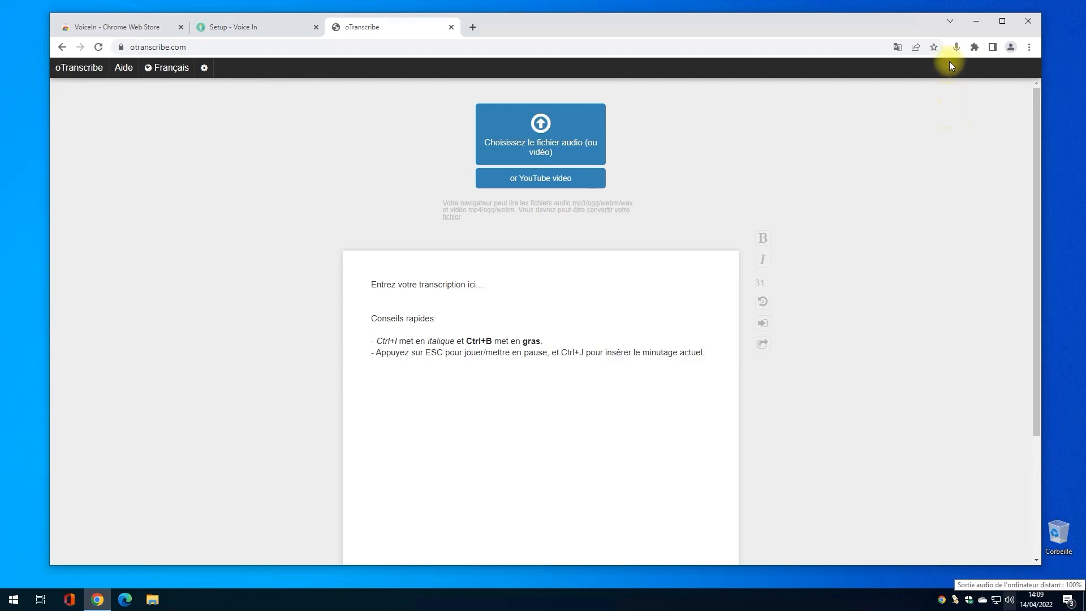
Set the VoiceIn dictation language to French (France), review the other settings, and close the settings page
click(956, 47)
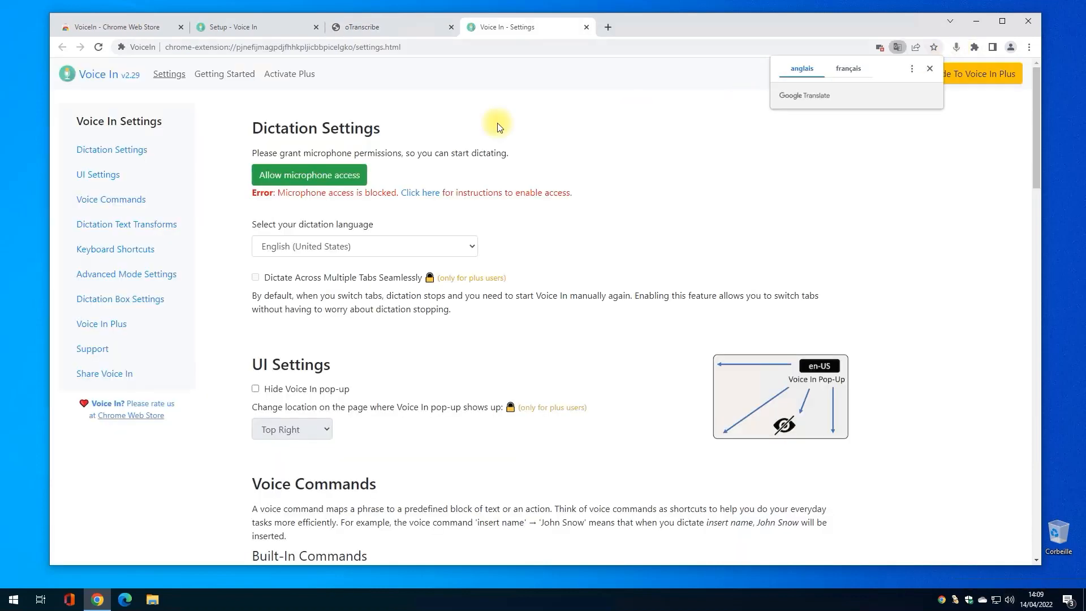
click(471, 247)
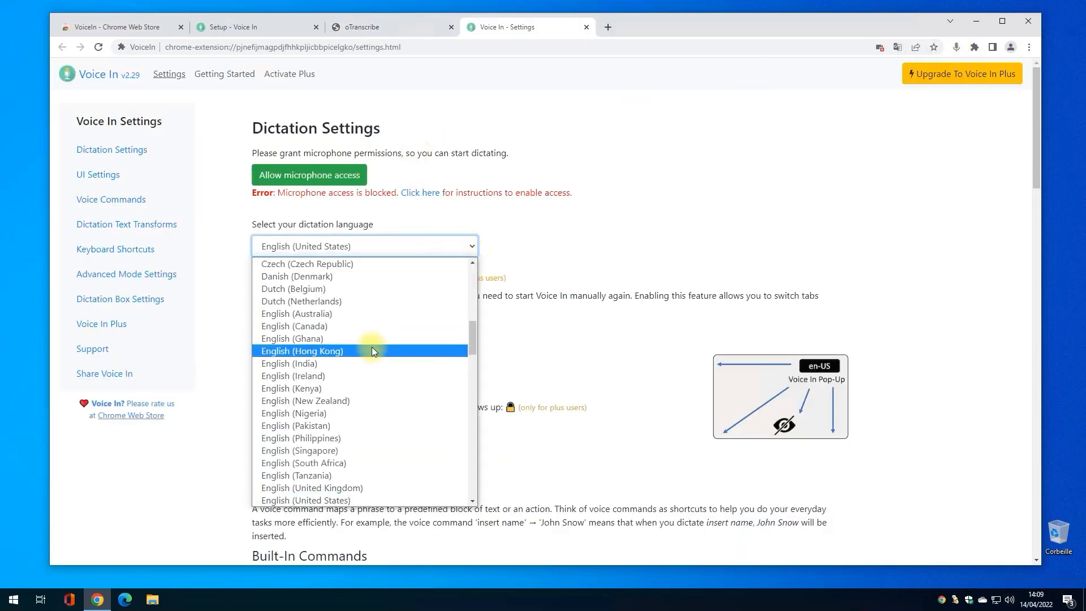
scroll(371, 348, down, 6)
scroll(372, 347, up, 5)
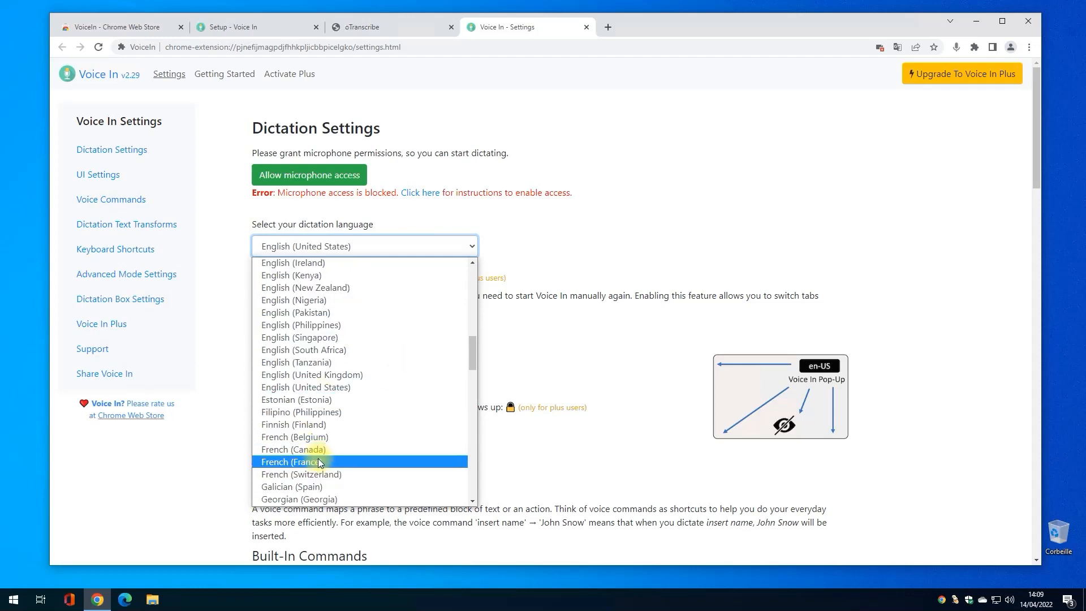
click(318, 459)
scroll(467, 399, down, 4)
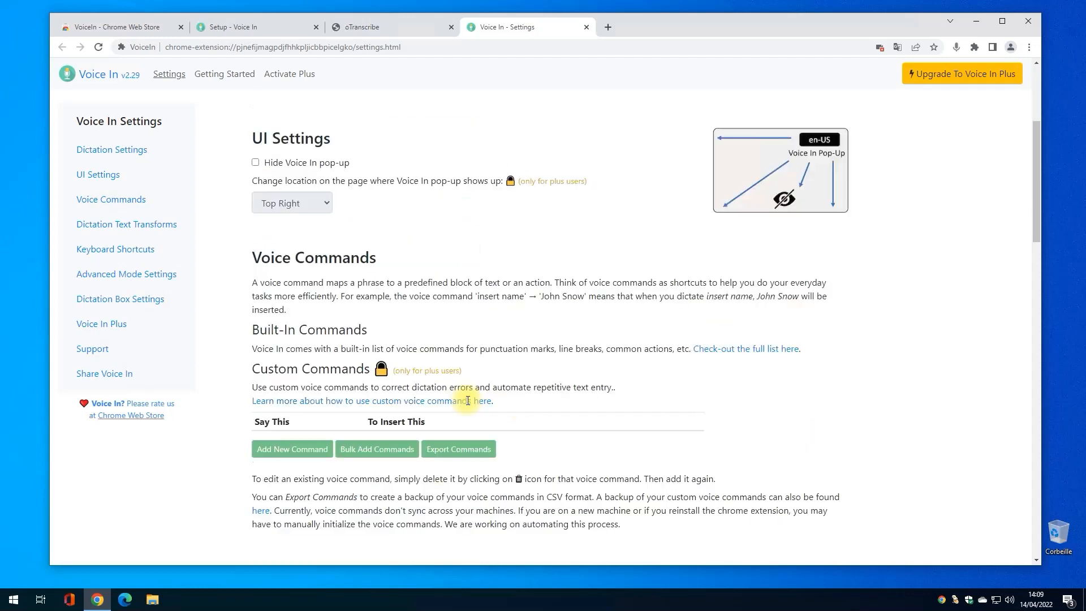
scroll(430, 362, up, 2)
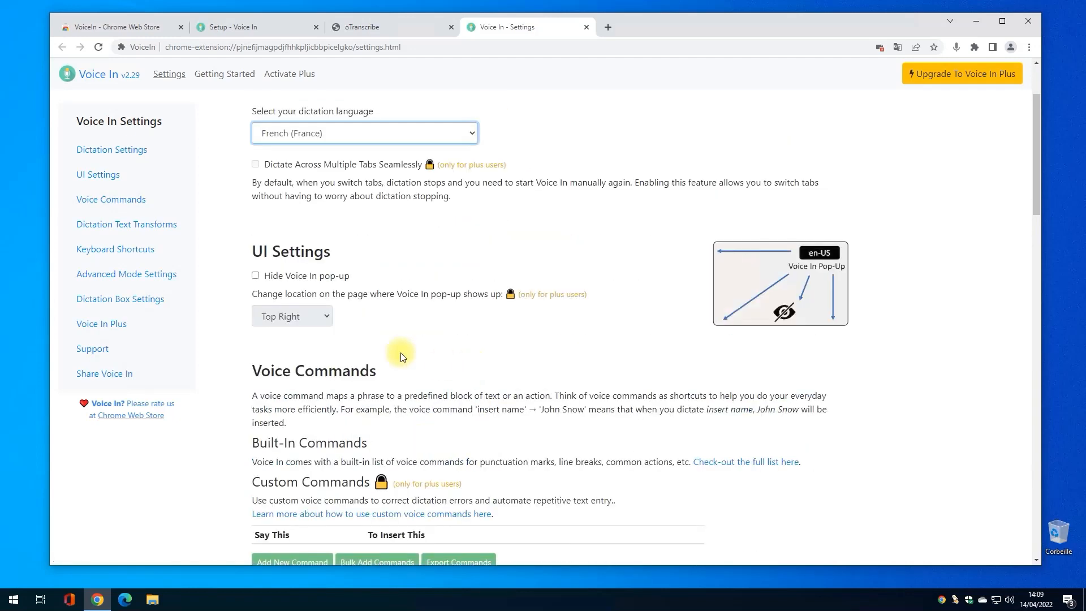
scroll(589, 372, up, 2)
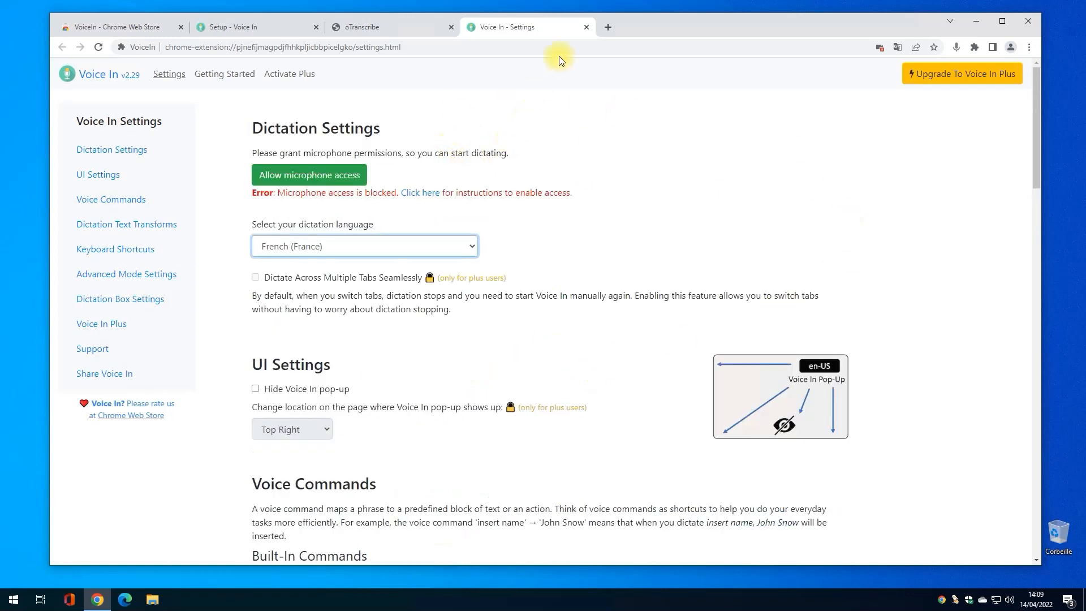
click(585, 27)
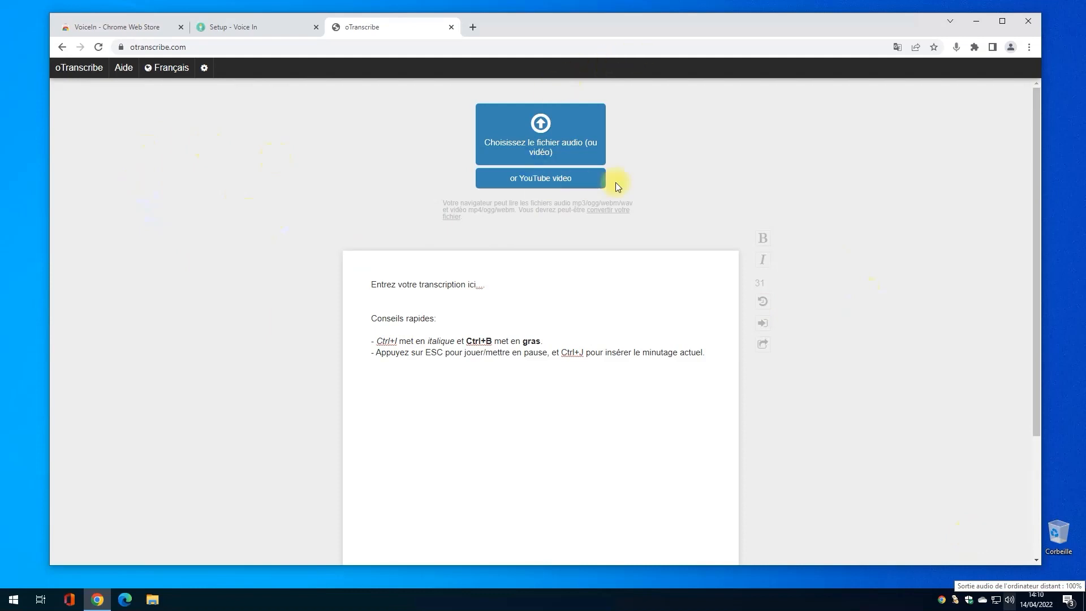
Look through the Musique folder for an audio file and view the YouTube video URL prompt, dismissing both without loading anything
click(552, 143)
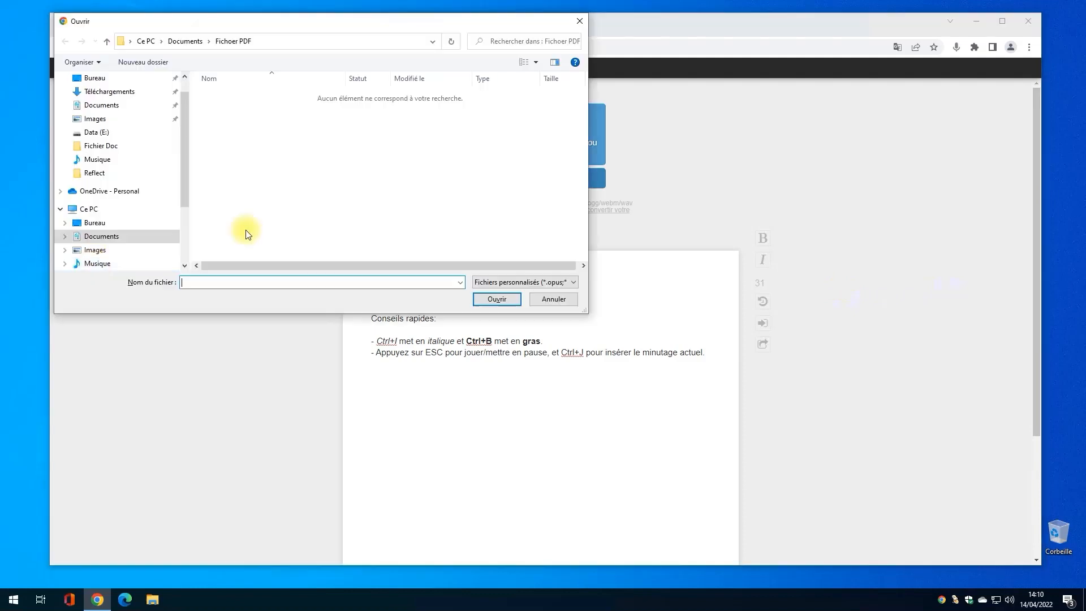
click(561, 283)
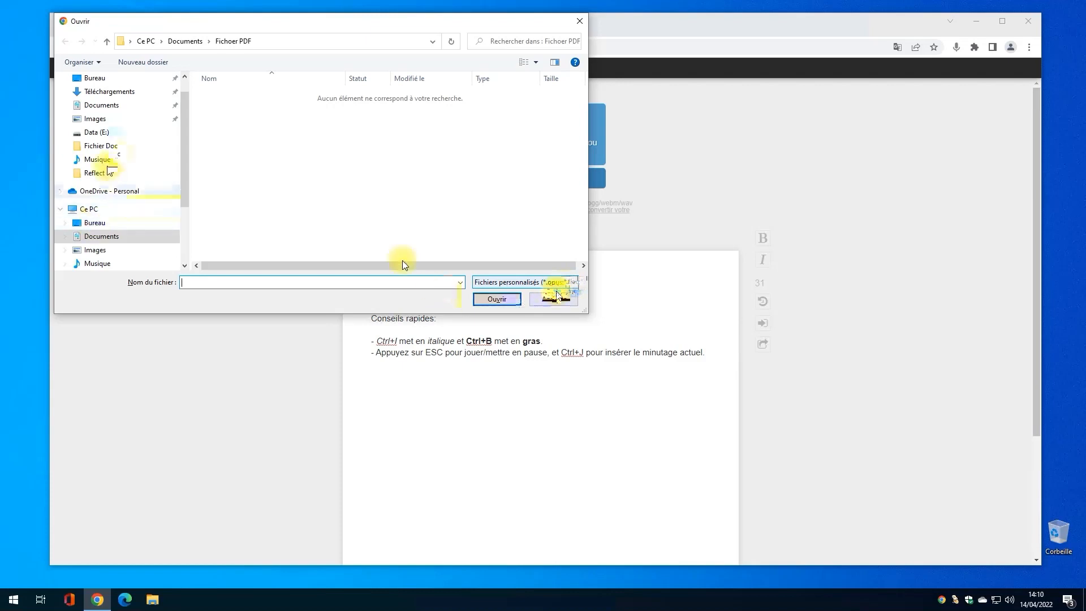
scroll(109, 170, down, 1)
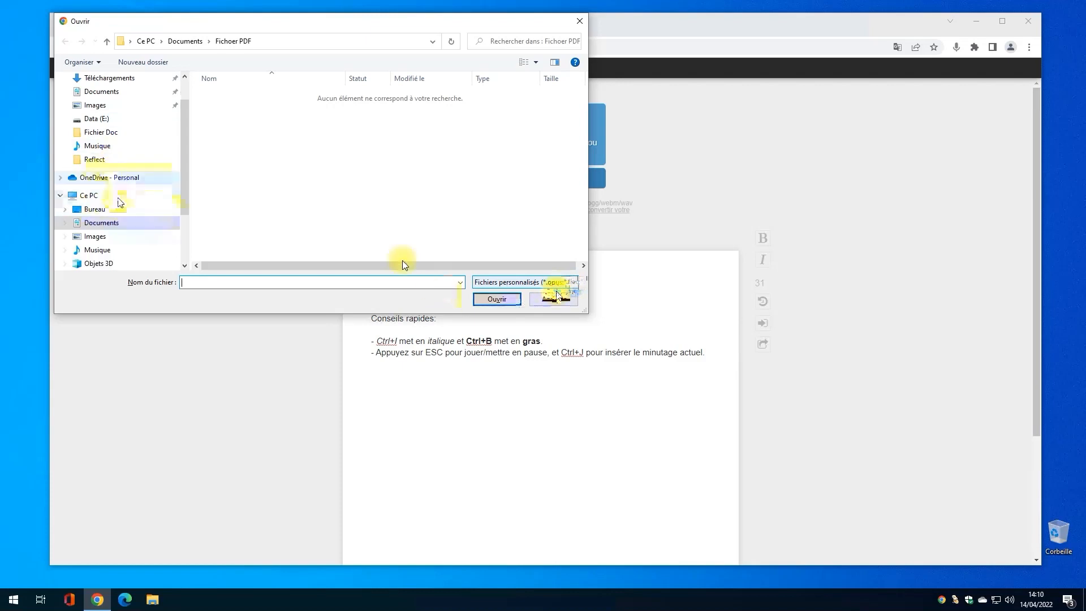
click(98, 250)
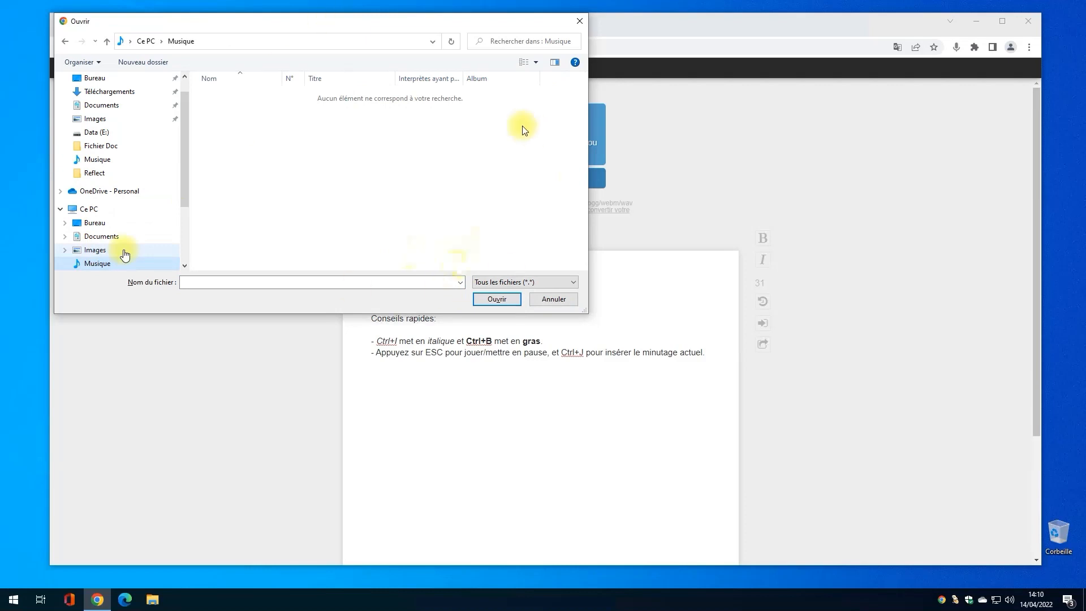
click(548, 299)
click(571, 180)
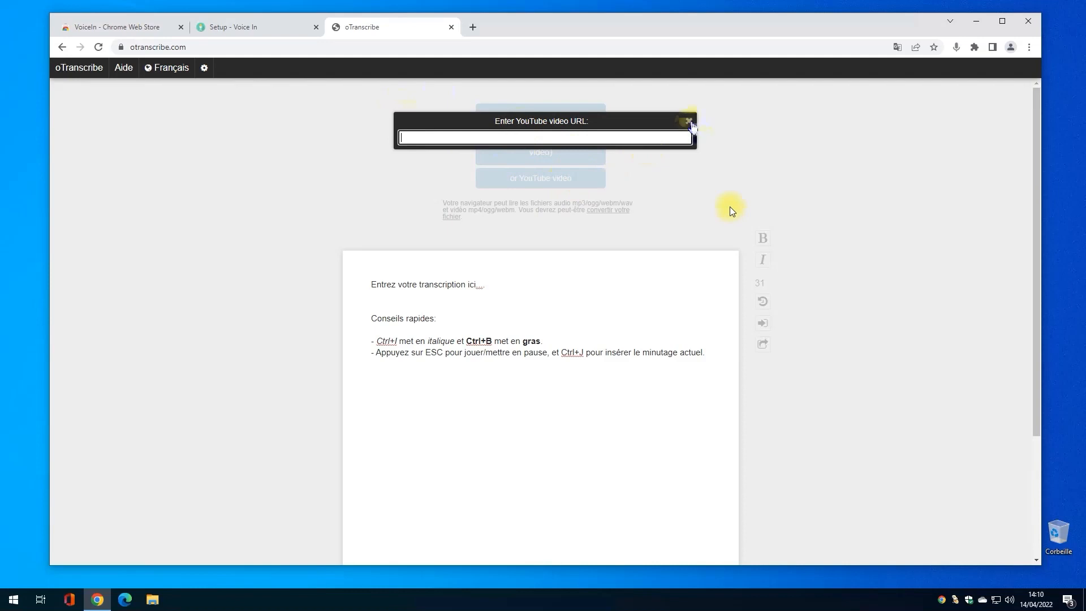
click(689, 121)
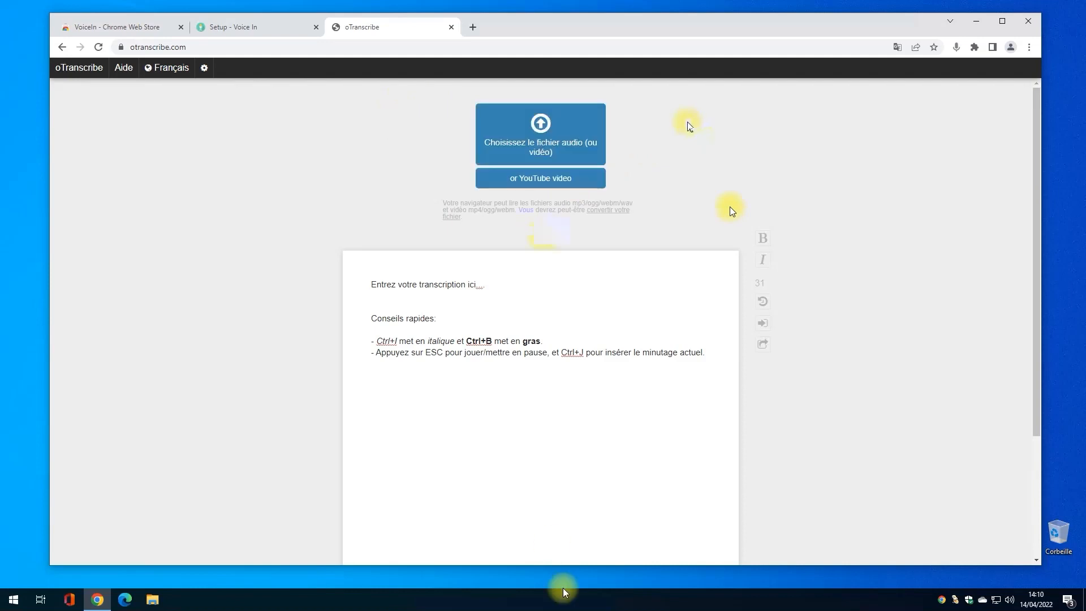
Start VoiceIn recording in the oTranscribe text area and dictate a French passage about audio-to-text transcription
right_click(569, 351)
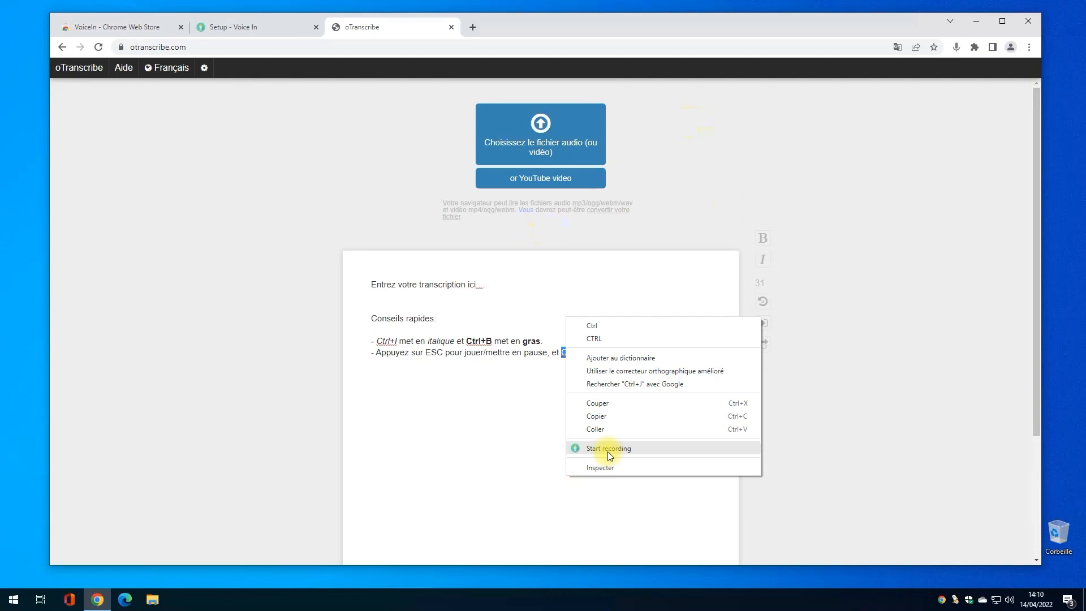
click(607, 451)
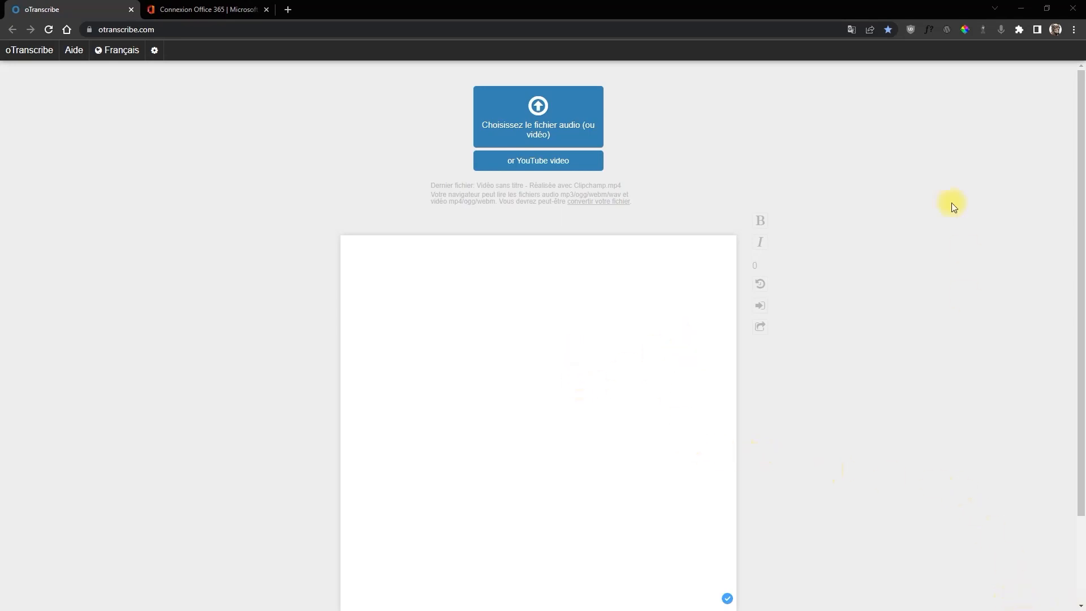
click(522, 322)
right_click(491, 321)
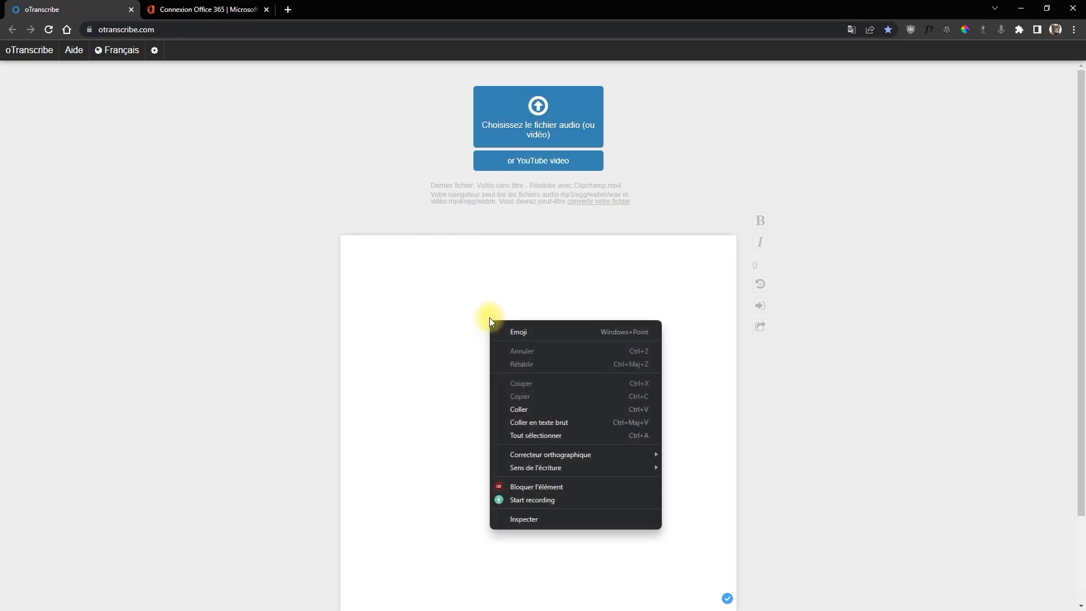
click(542, 503)
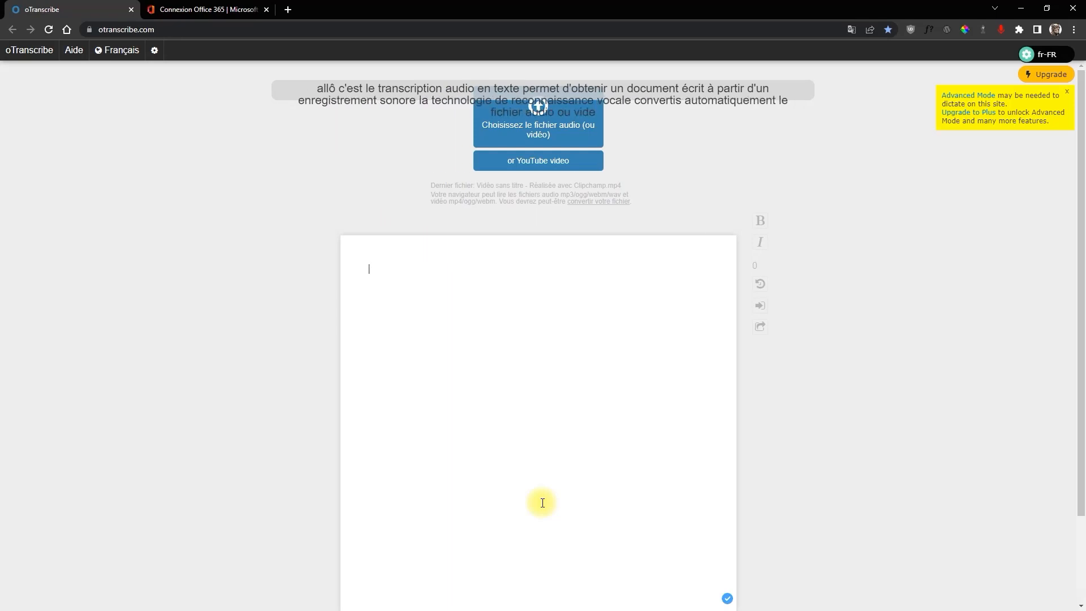
Stop the VoiceIn recording and delete the dictated French passage from the transcript
right_click(513, 463)
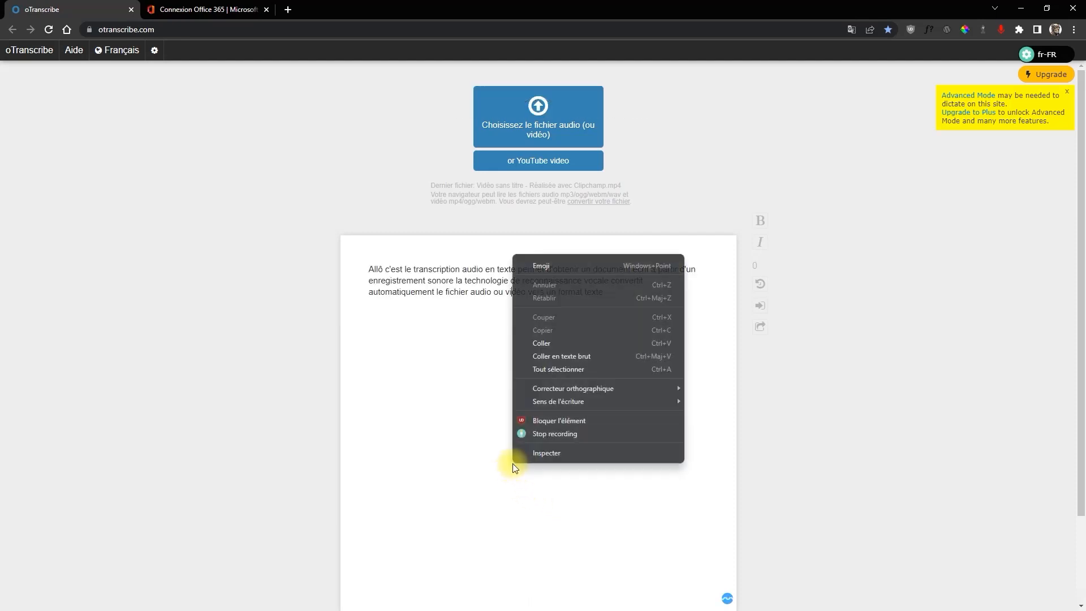
click(552, 435)
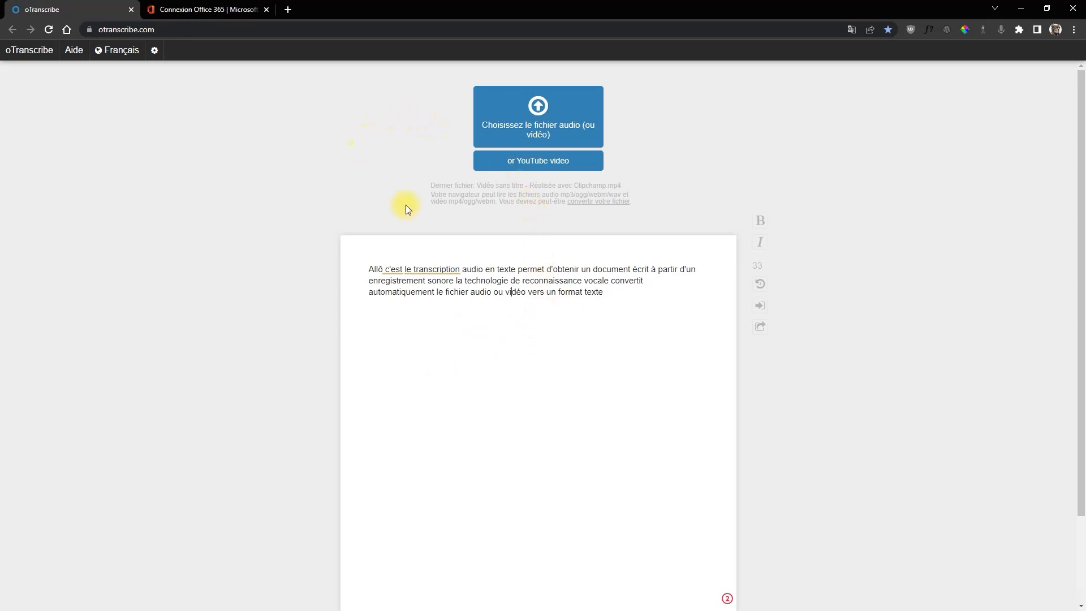
drag(605, 293, 212, 238)
key(BackSpace)
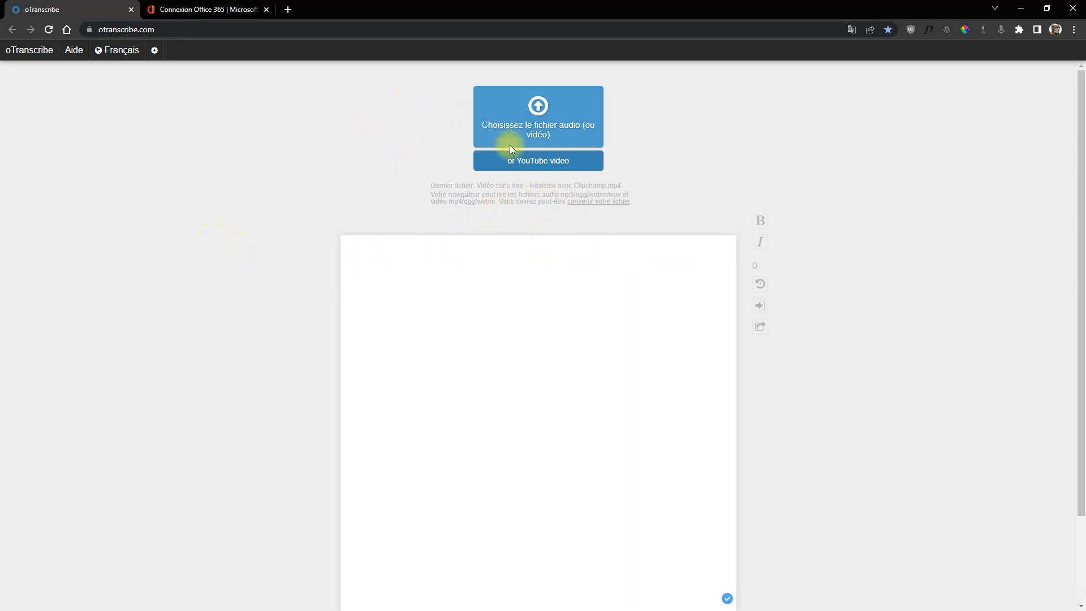
Load the YouTube video "Convertisseur PDF Gratuit" into the transcription and set its playback position to 0:11
click(521, 163)
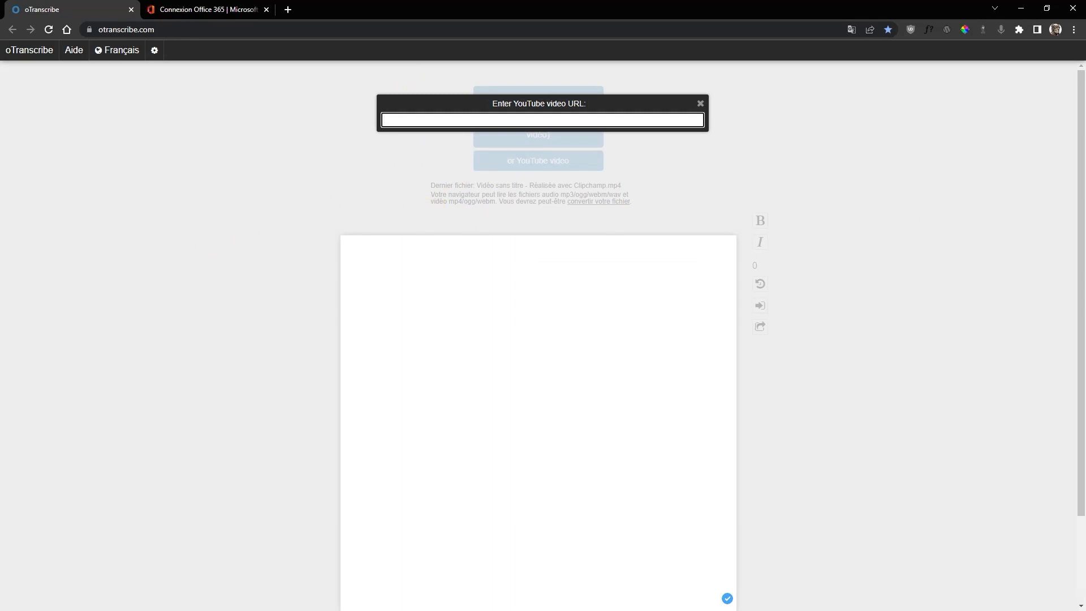
key(alt+Tab)
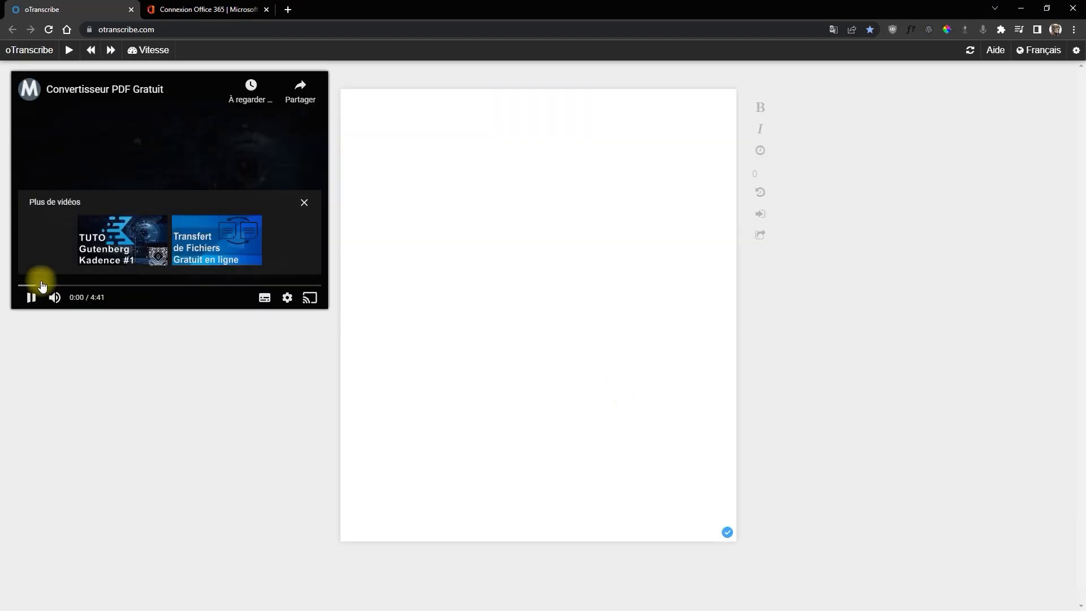
click(28, 290)
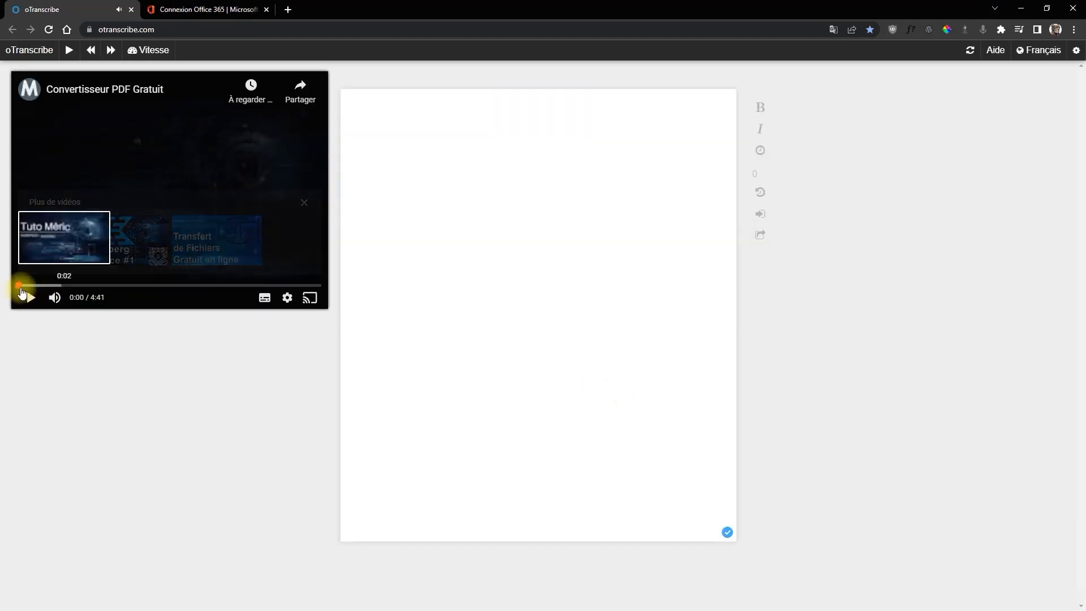
drag(25, 288, 31, 289)
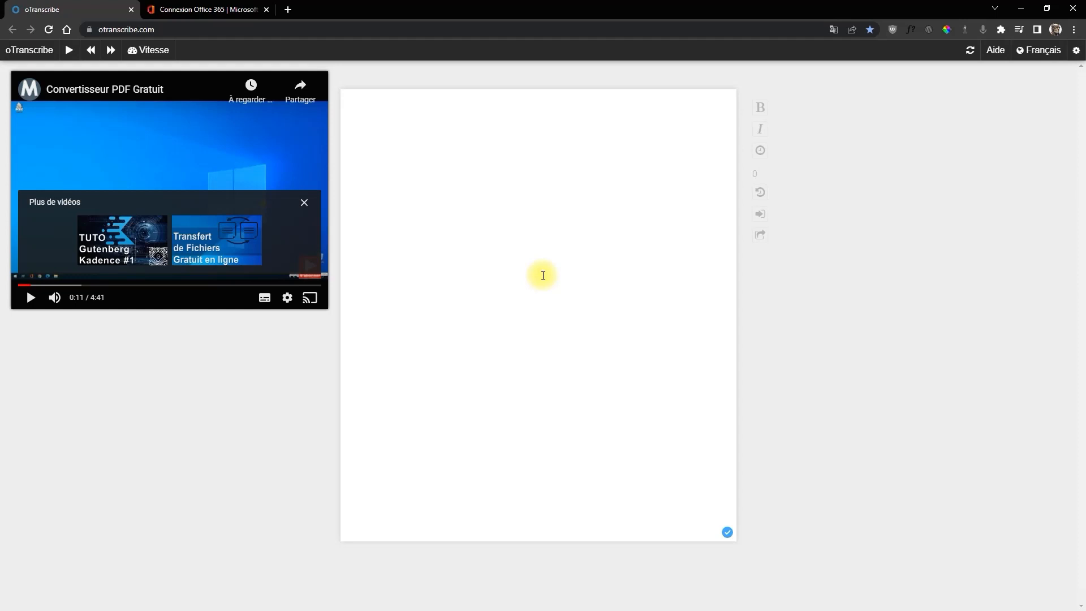
Transcribe the video's speech with VoiceIn while it plays, pause playback at 0:39, and stop the recording
right_click(527, 235)
click(560, 413)
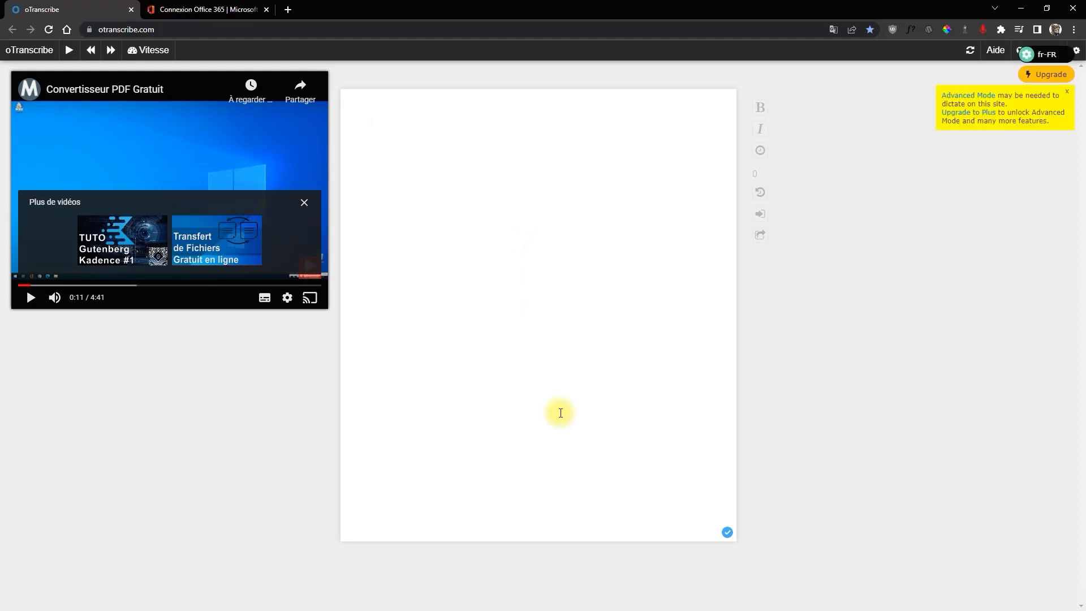
key(Escape)
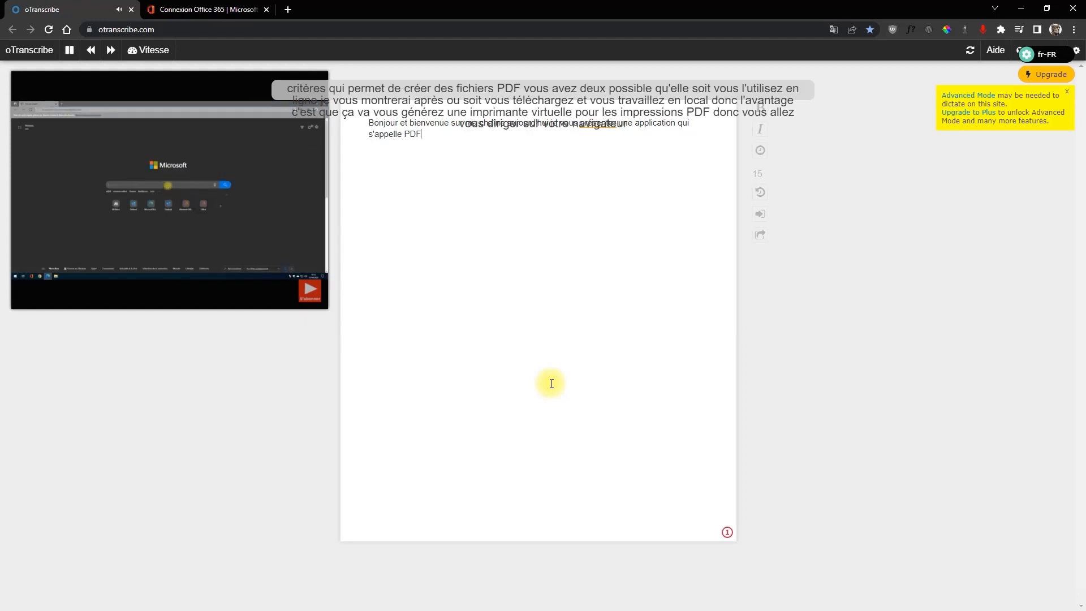
key(Escape)
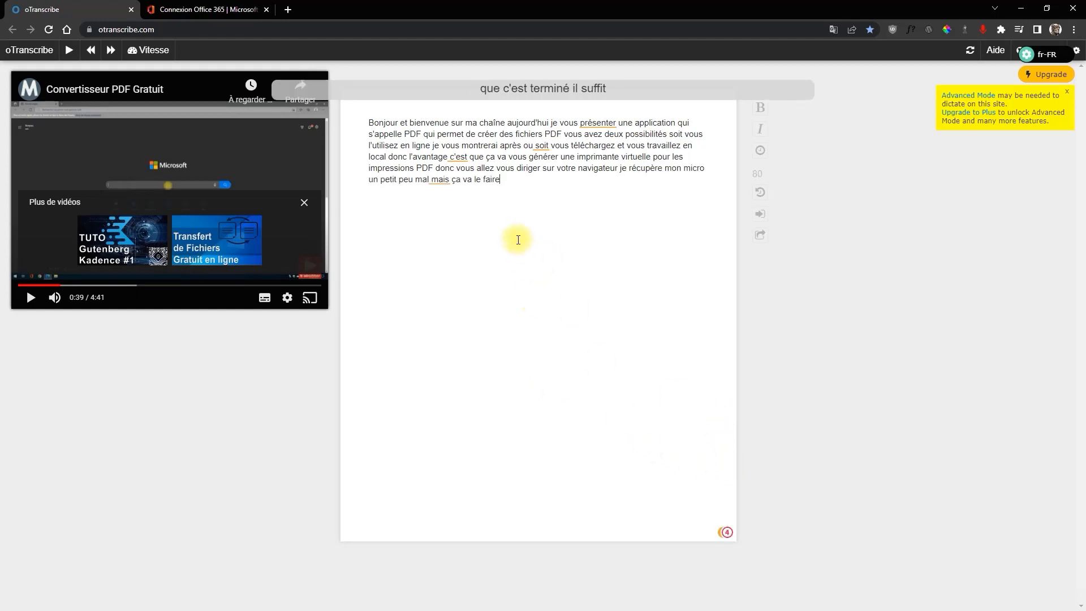
right_click(517, 239)
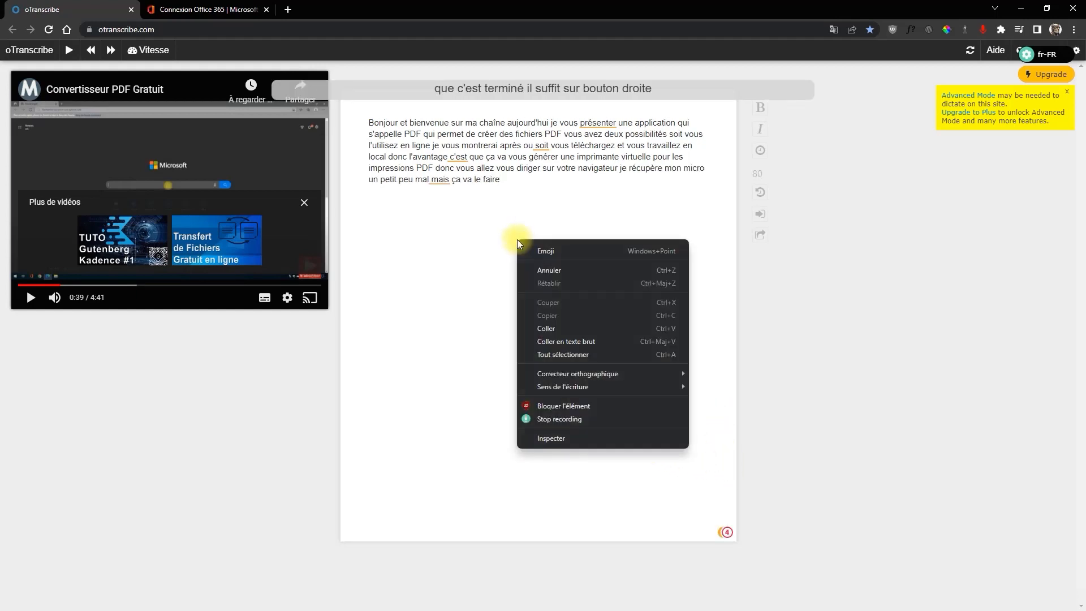
click(577, 419)
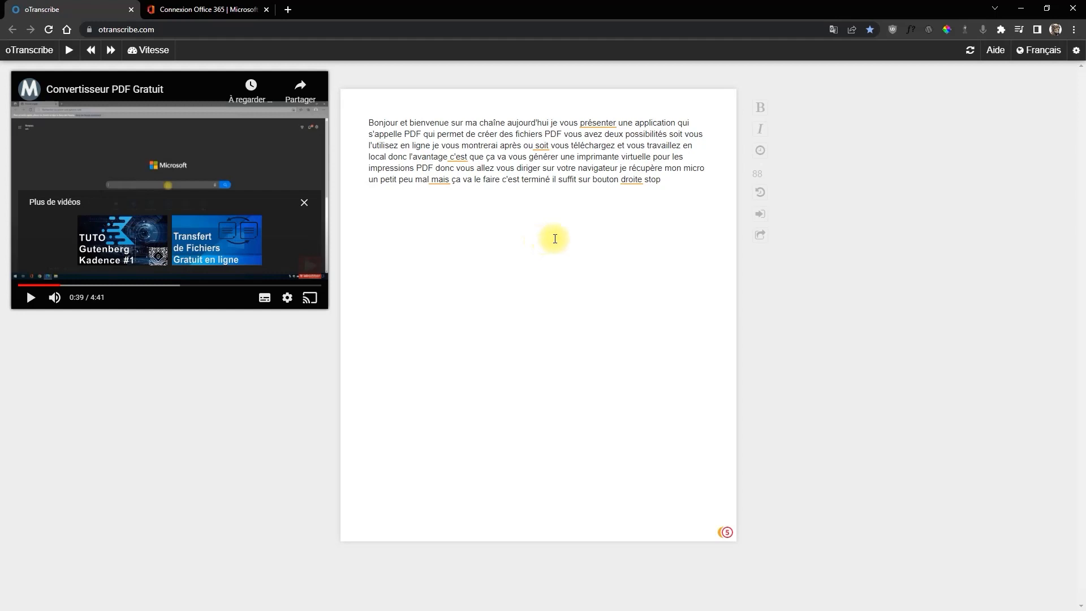
click(546, 223)
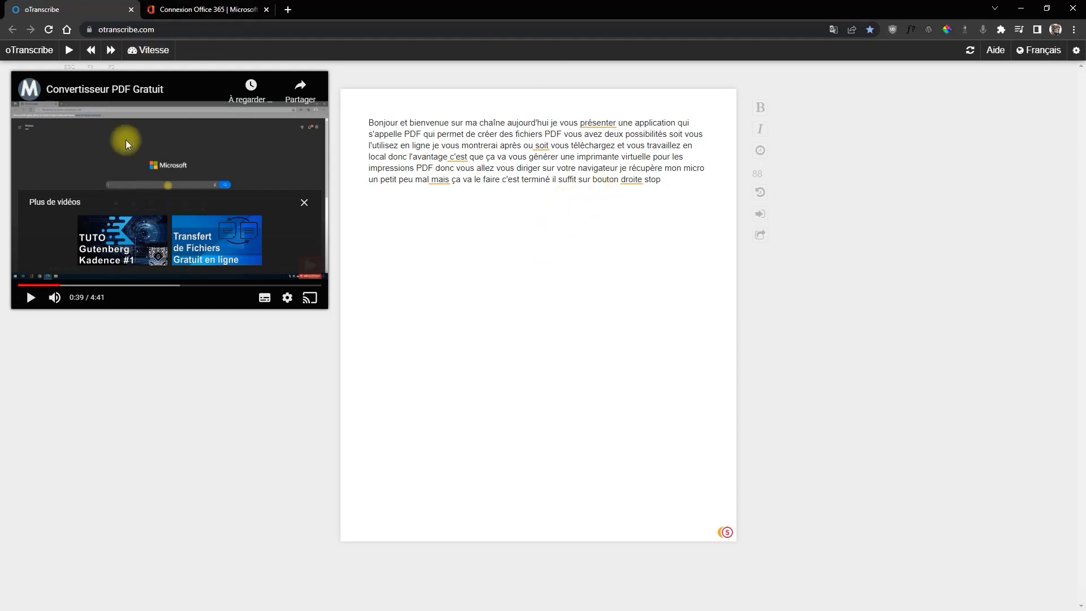
Switch to the Office website, sign in with the remembered account, and create a new blank Word document
click(195, 11)
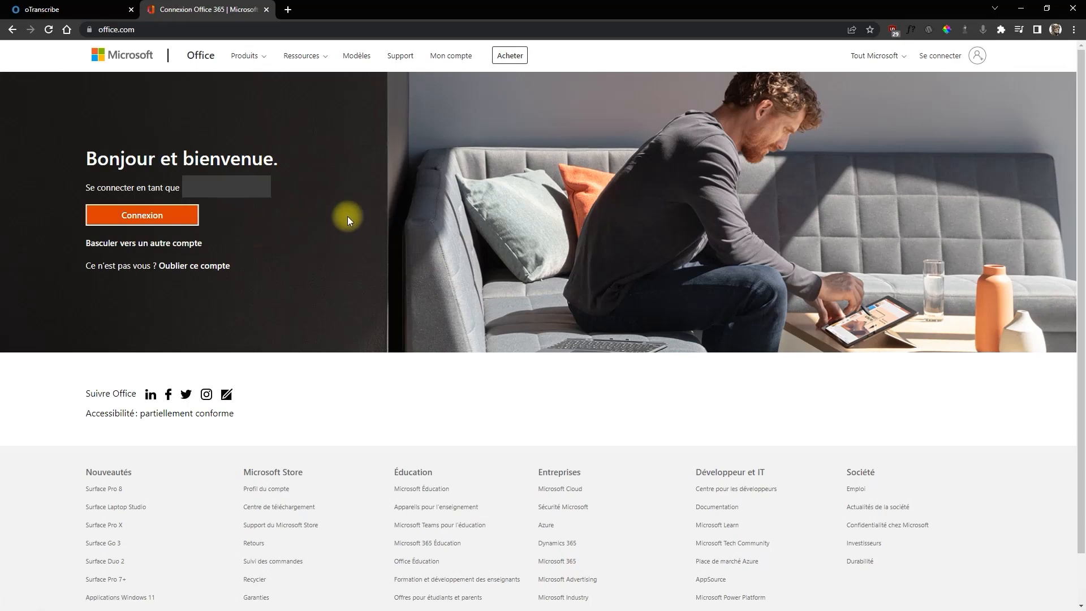
click(150, 218)
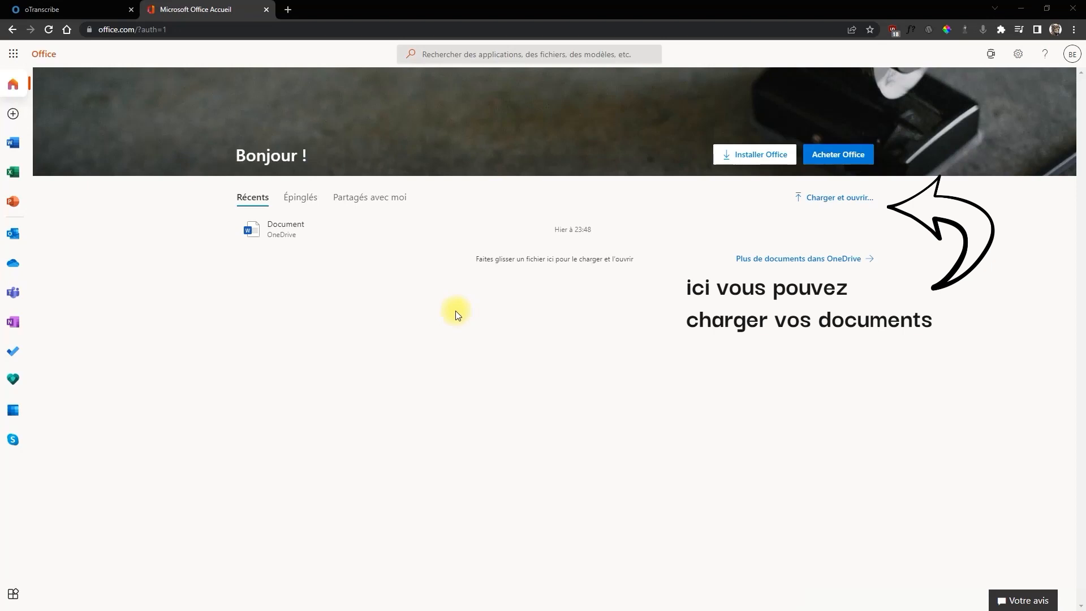
click(12, 144)
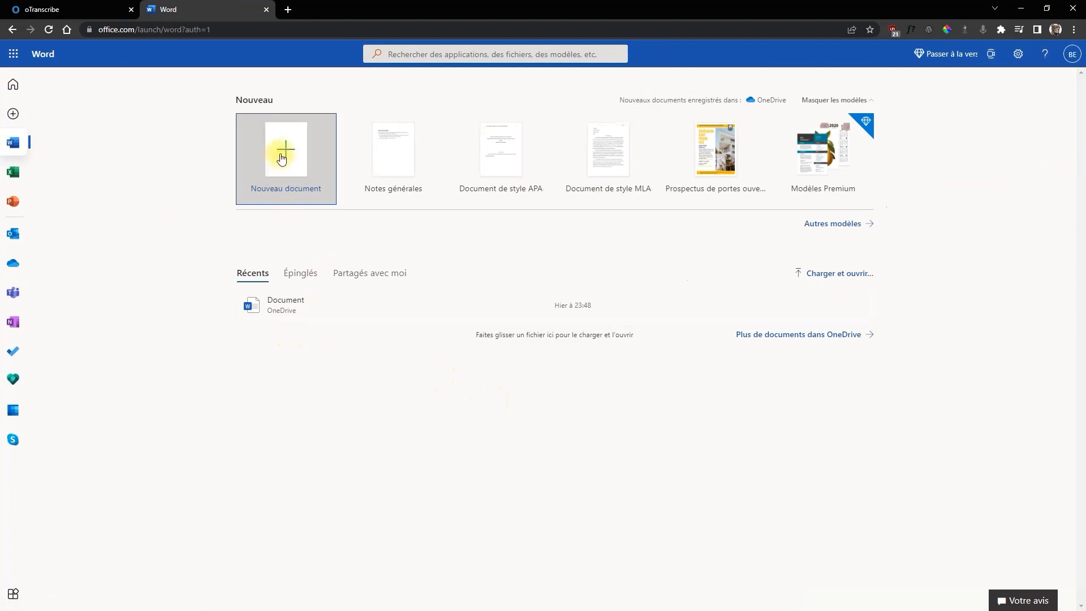
click(281, 157)
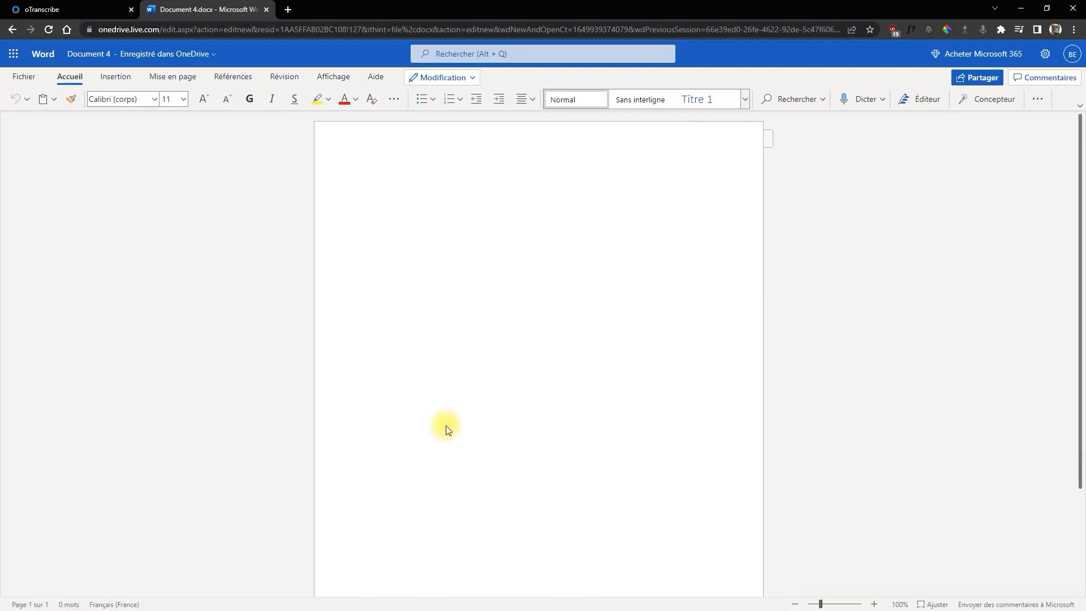
Dictate a French passage about audio-to-text transcription into the document, then stop dictating and review and save the dictation settings
click(883, 100)
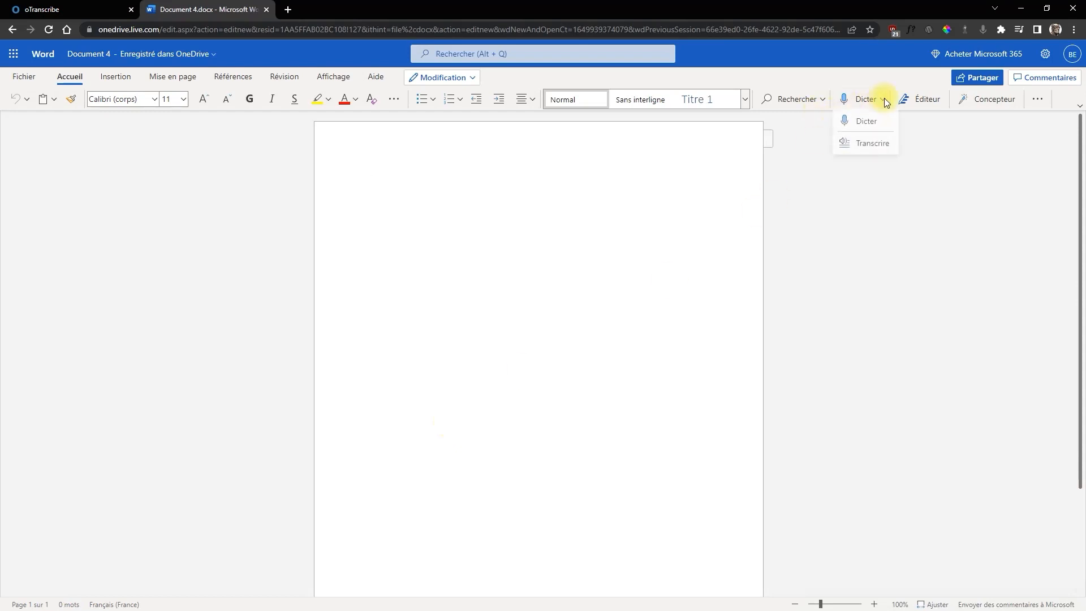
click(866, 124)
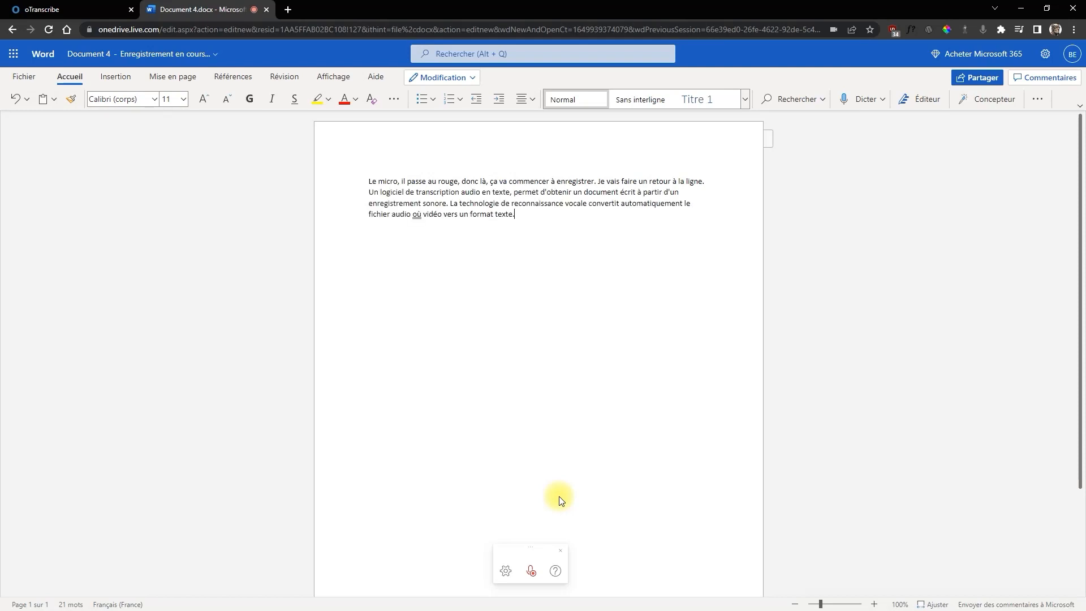
click(532, 570)
click(504, 572)
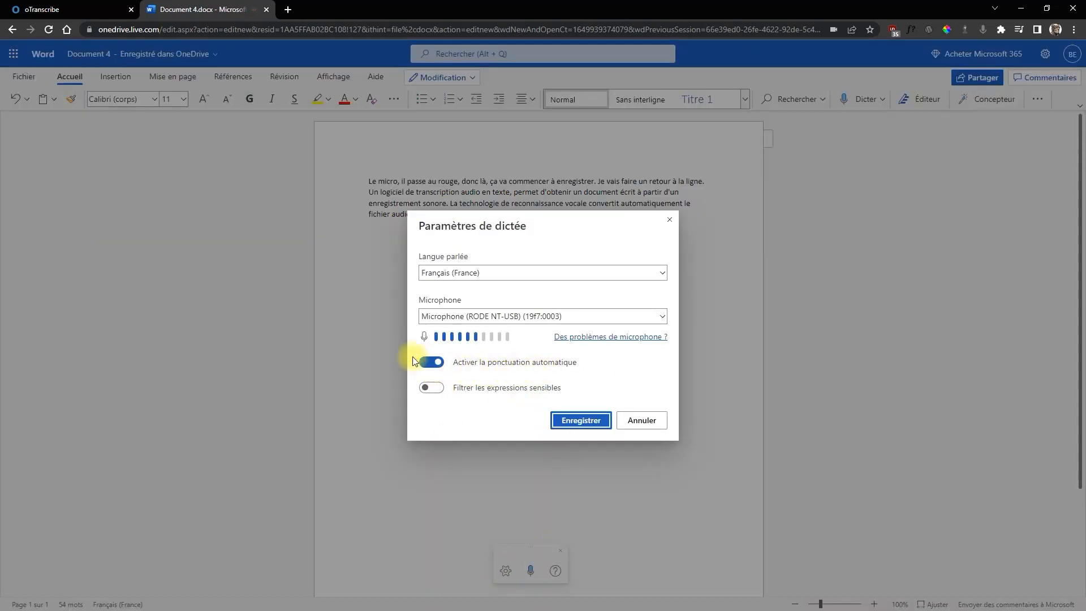
click(579, 419)
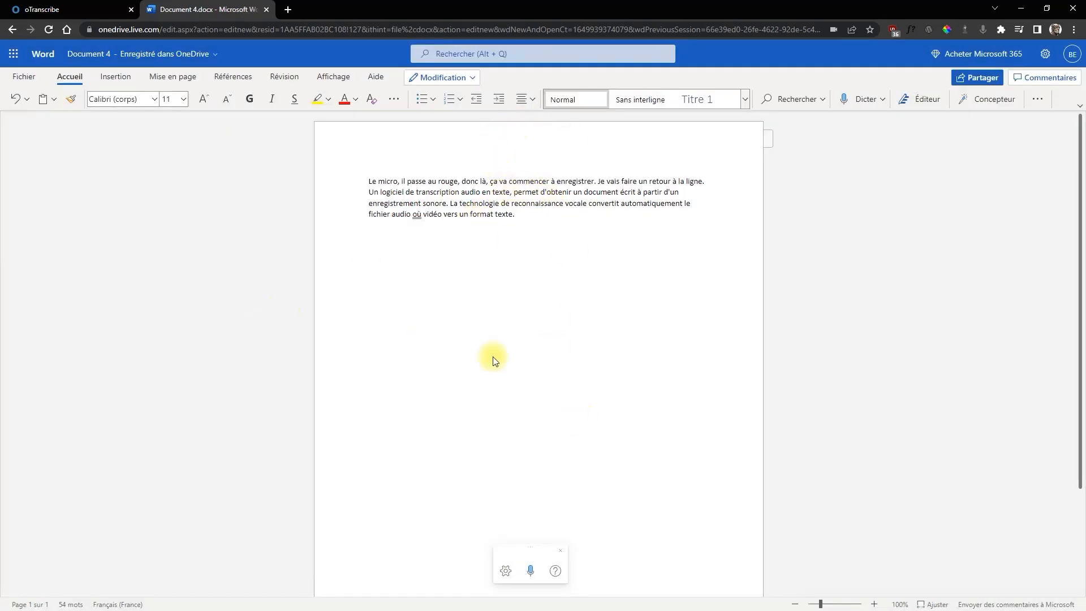